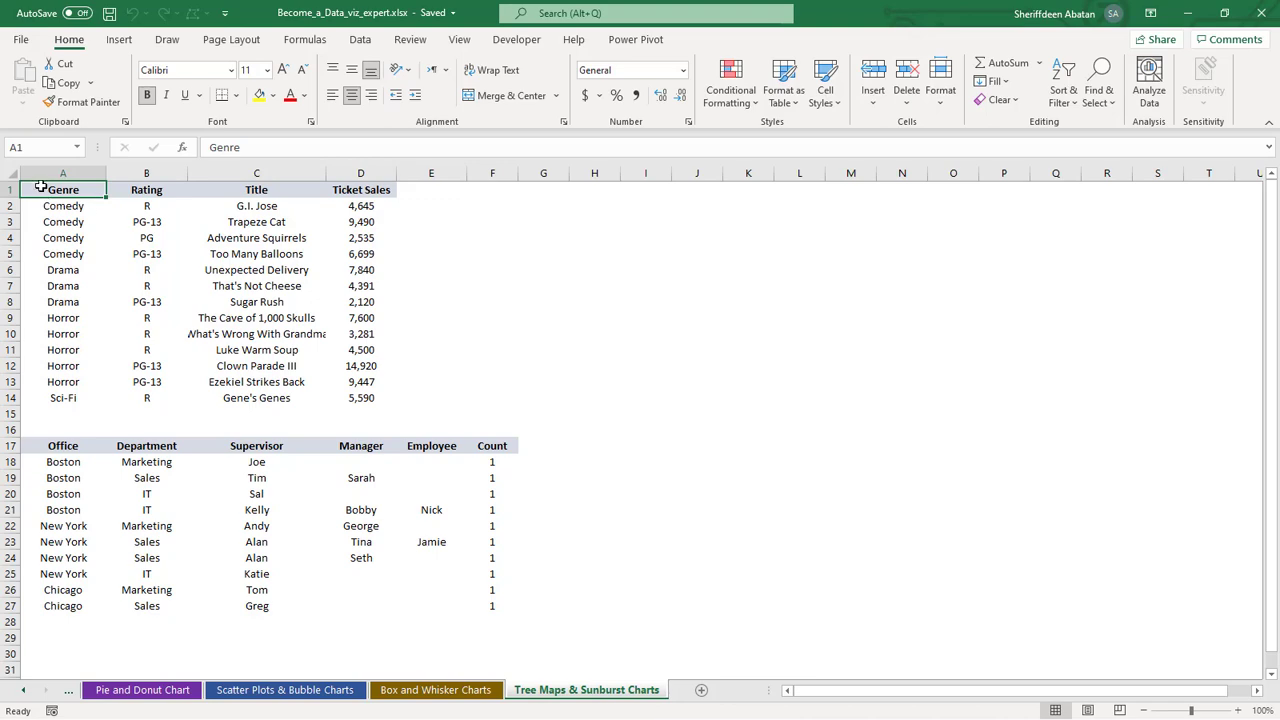
# Examine the movie ticket sales and office staff tables, including the Genre, Rating, Title and Ticket Sales columns
pyautogui.moveTo(40, 187); pyautogui.dragTo(371, 406)
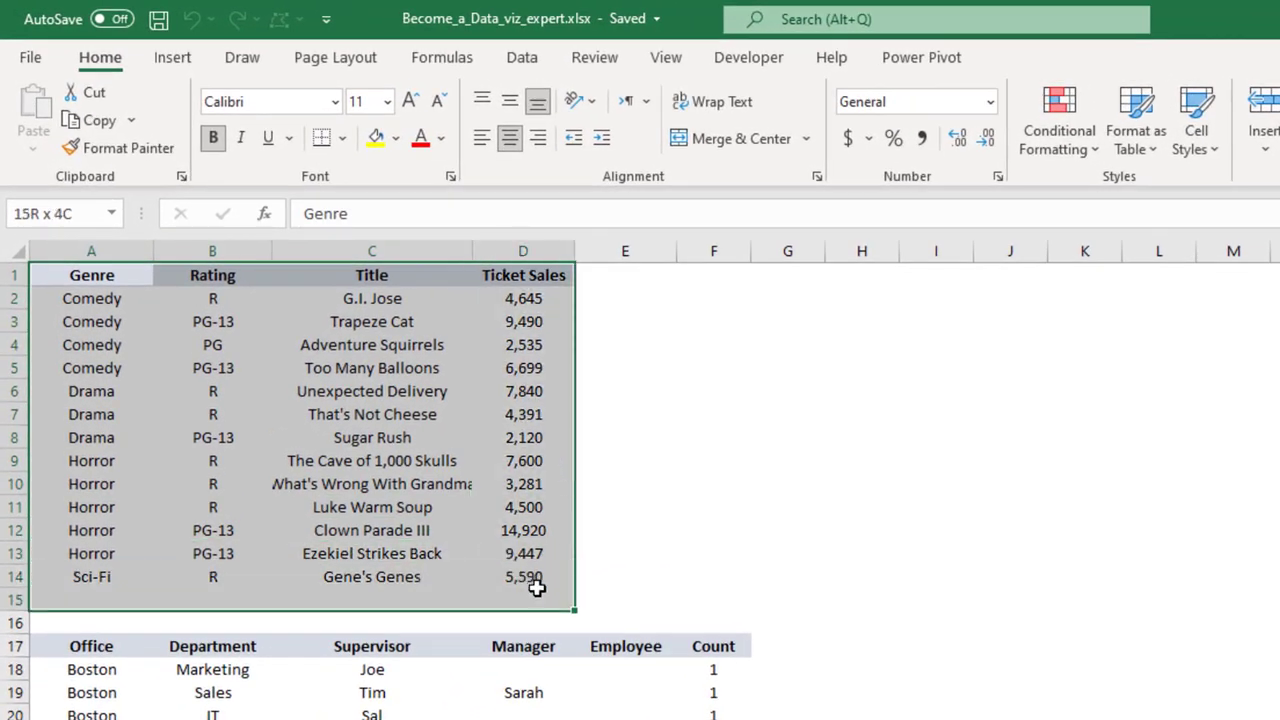
pyautogui.moveTo(537, 588); pyautogui.dragTo(537, 588)
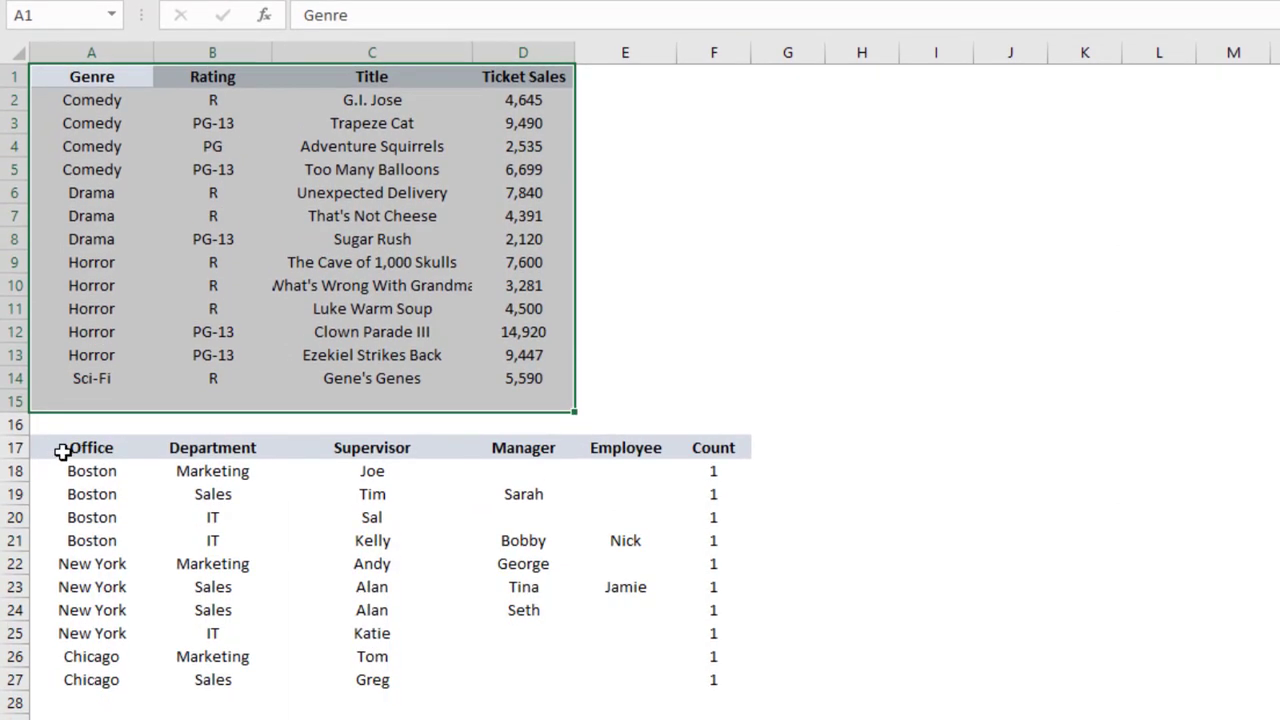
pyautogui.moveTo(62, 452); pyautogui.dragTo(695, 687)
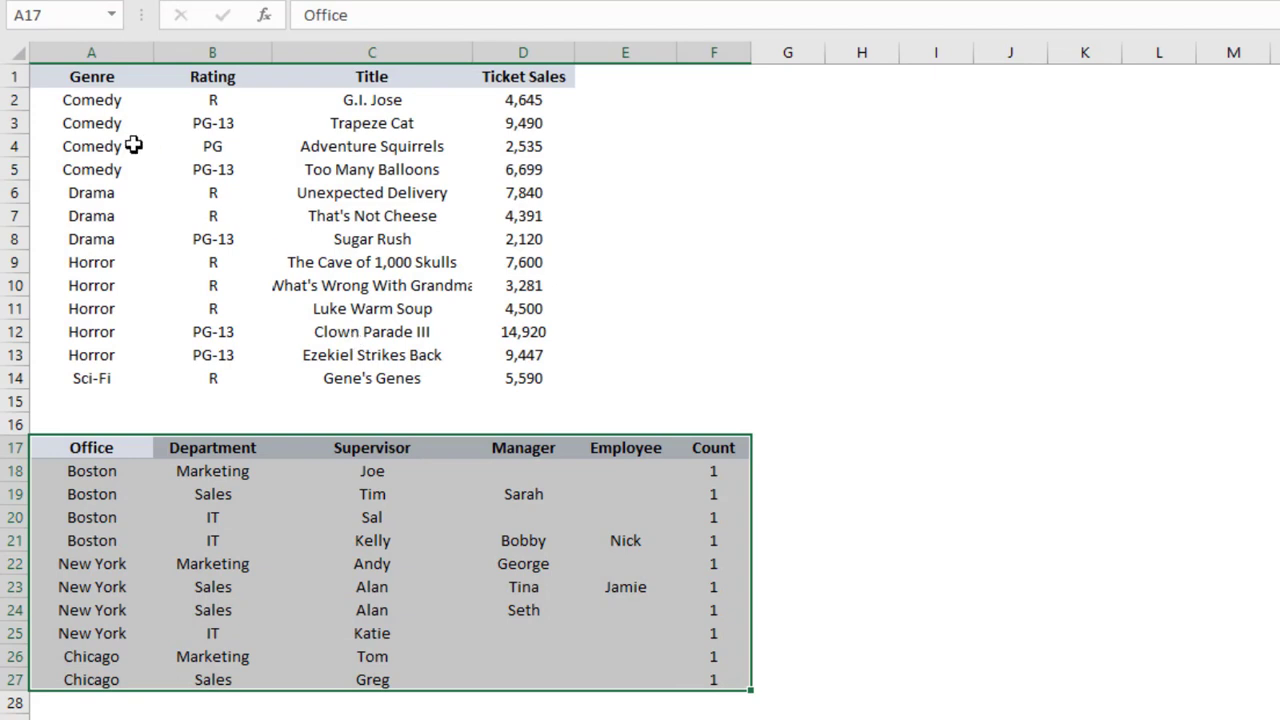
pyautogui.click(84, 77)
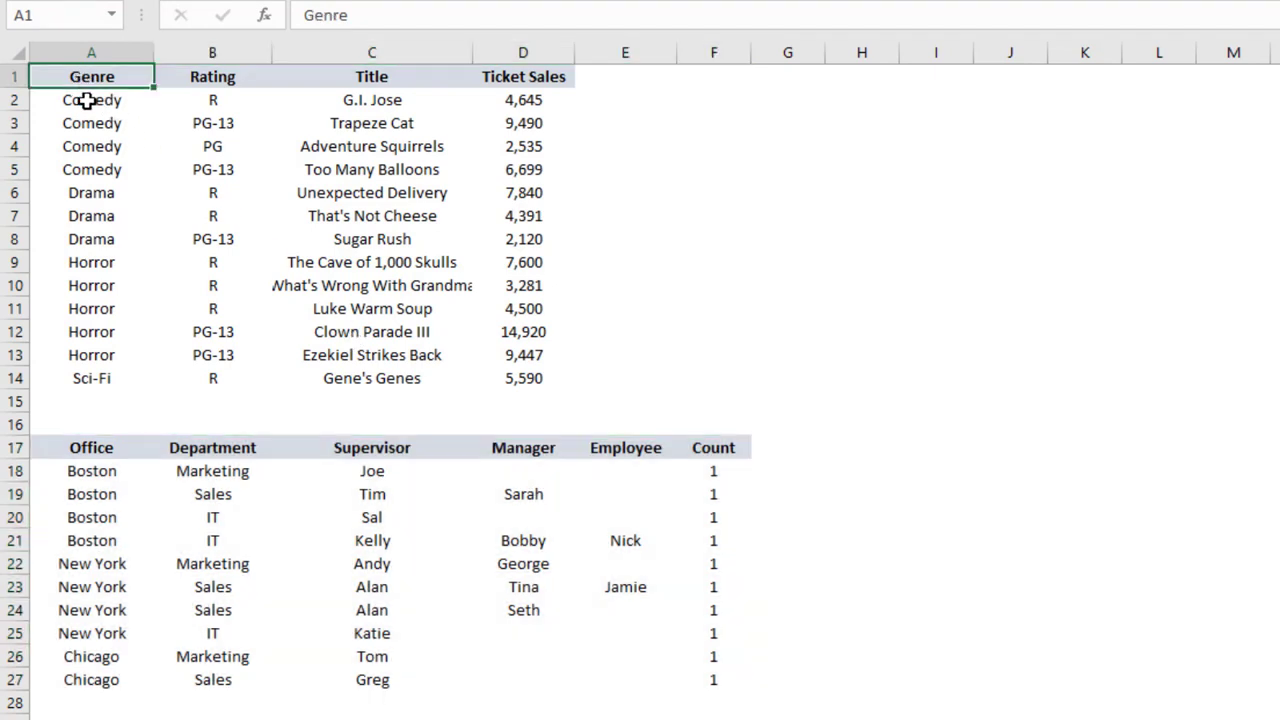
pyautogui.moveTo(88, 100); pyautogui.dragTo(105, 346)
pyautogui.click(92, 265)
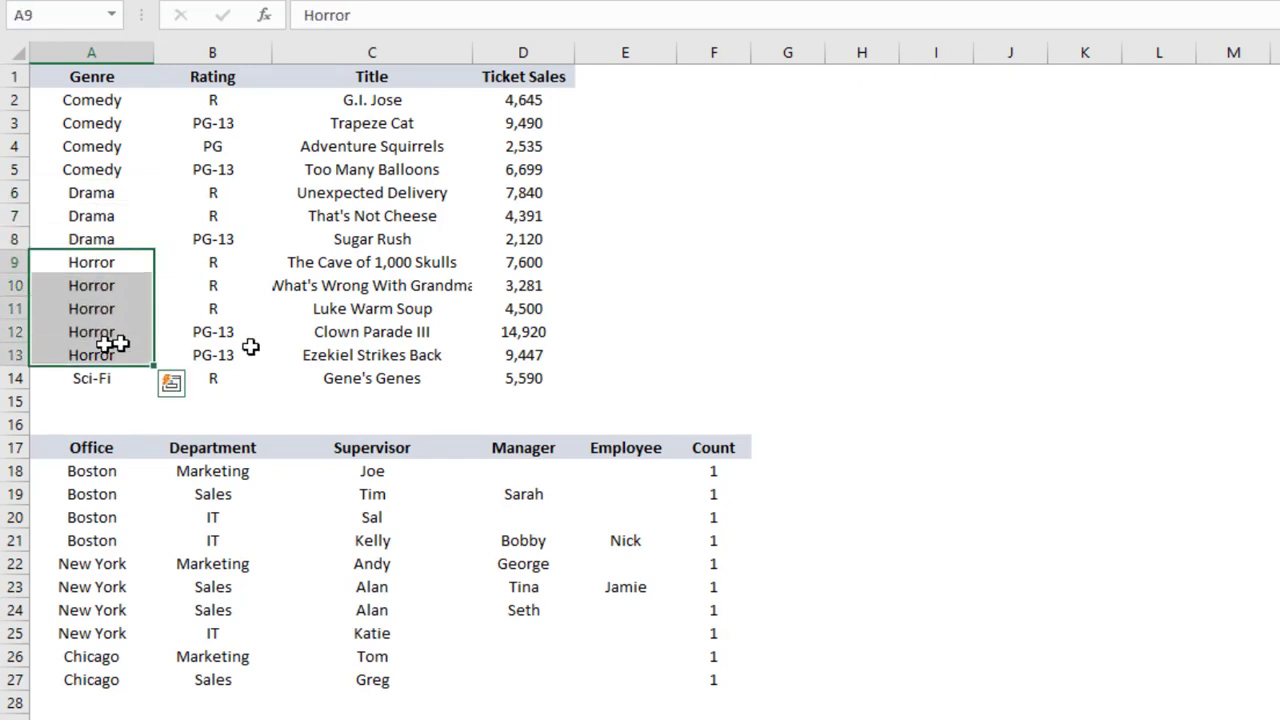
pyautogui.click(215, 77)
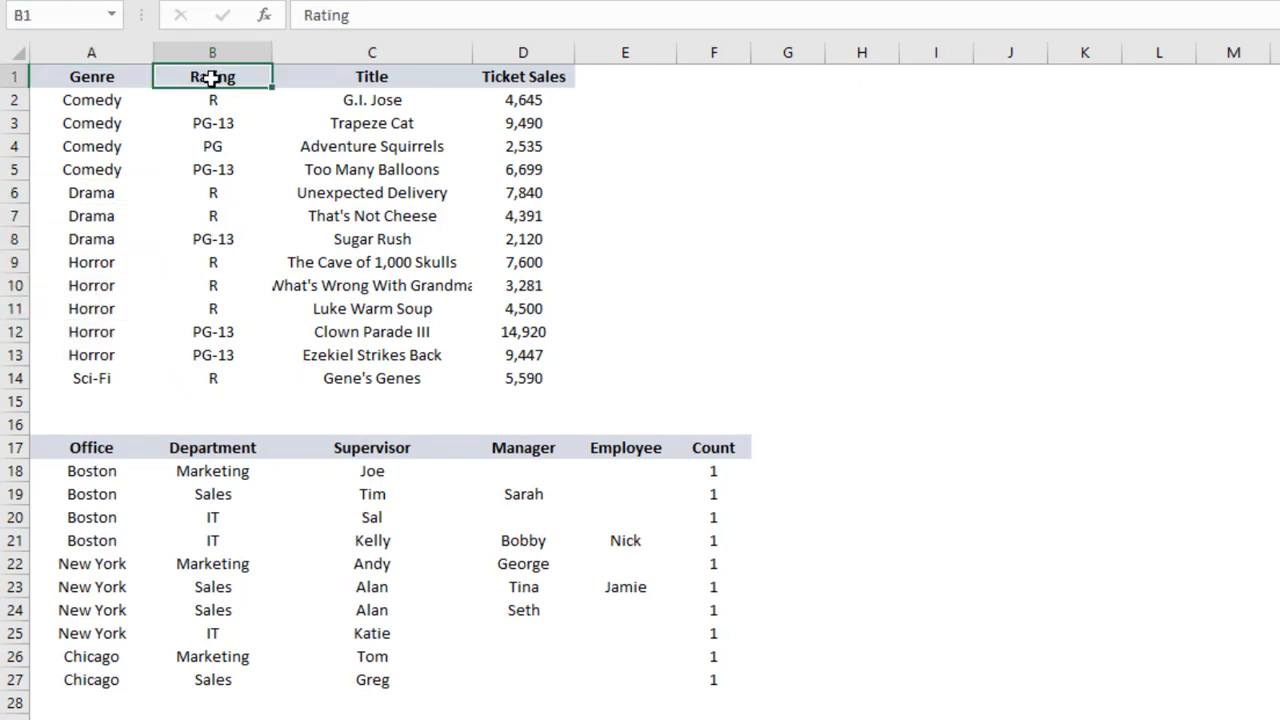
pyautogui.click(386, 77)
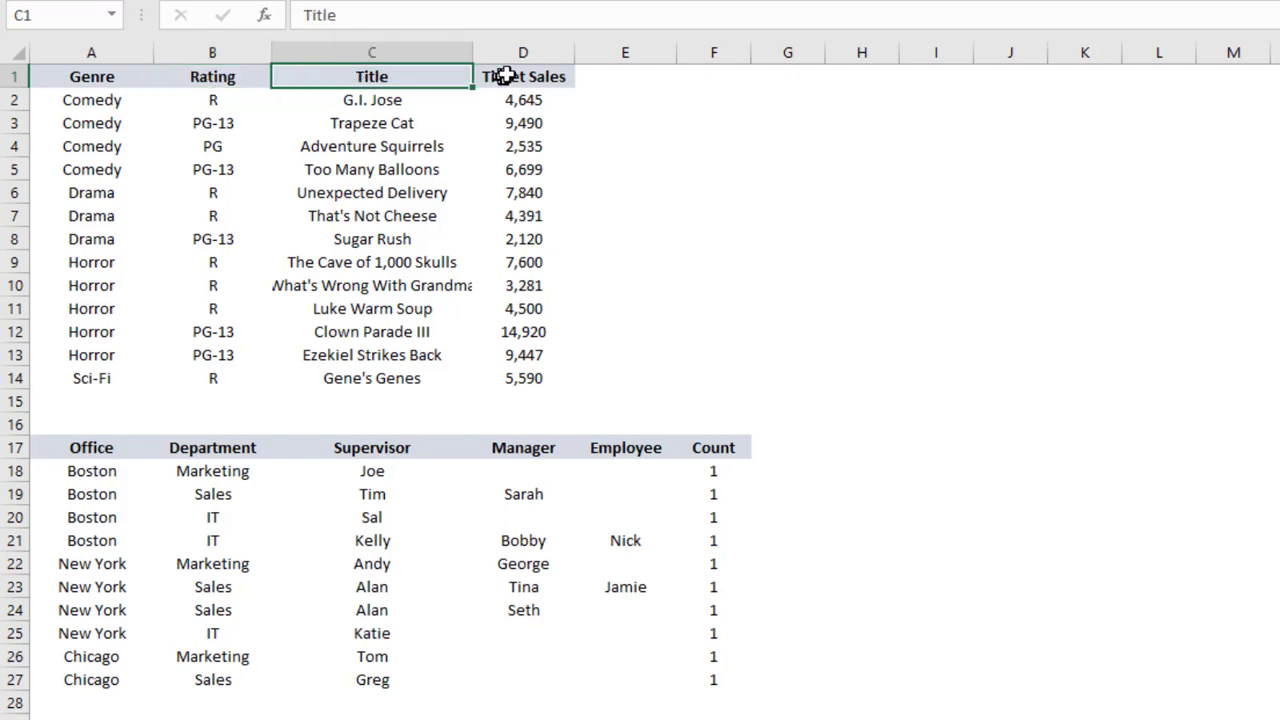
pyautogui.click(515, 76)
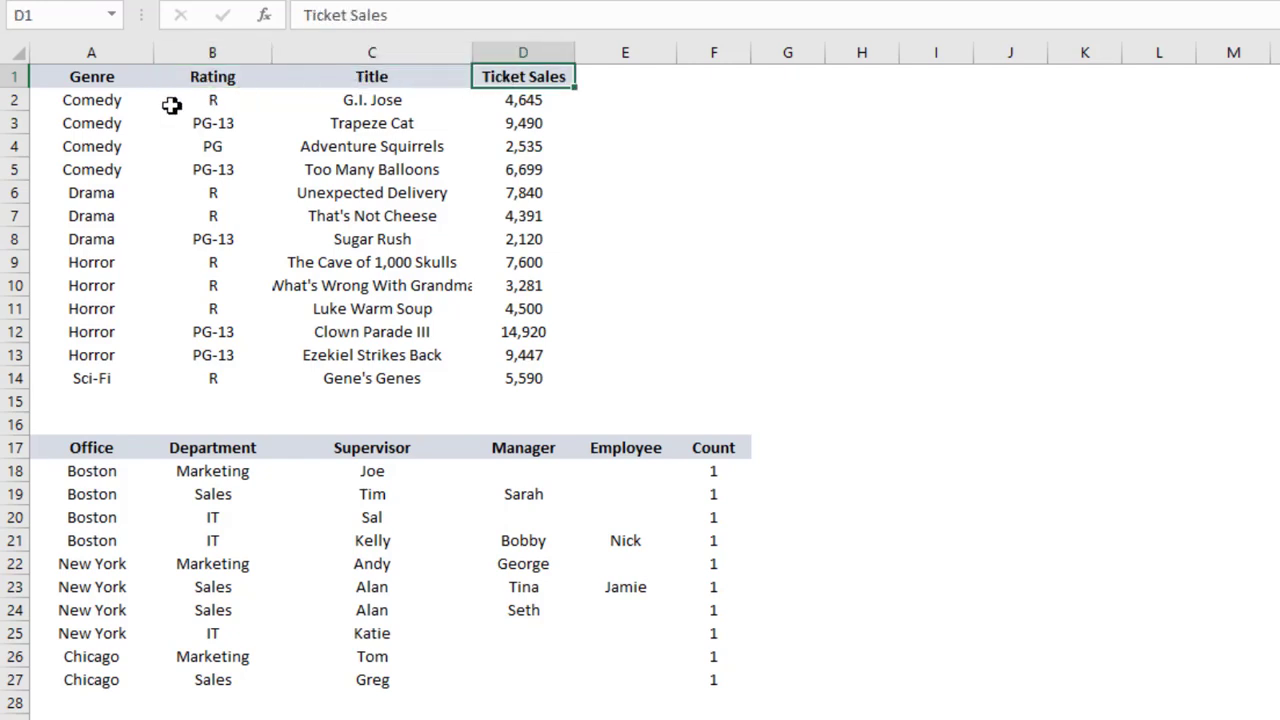
pyautogui.click(86, 56)
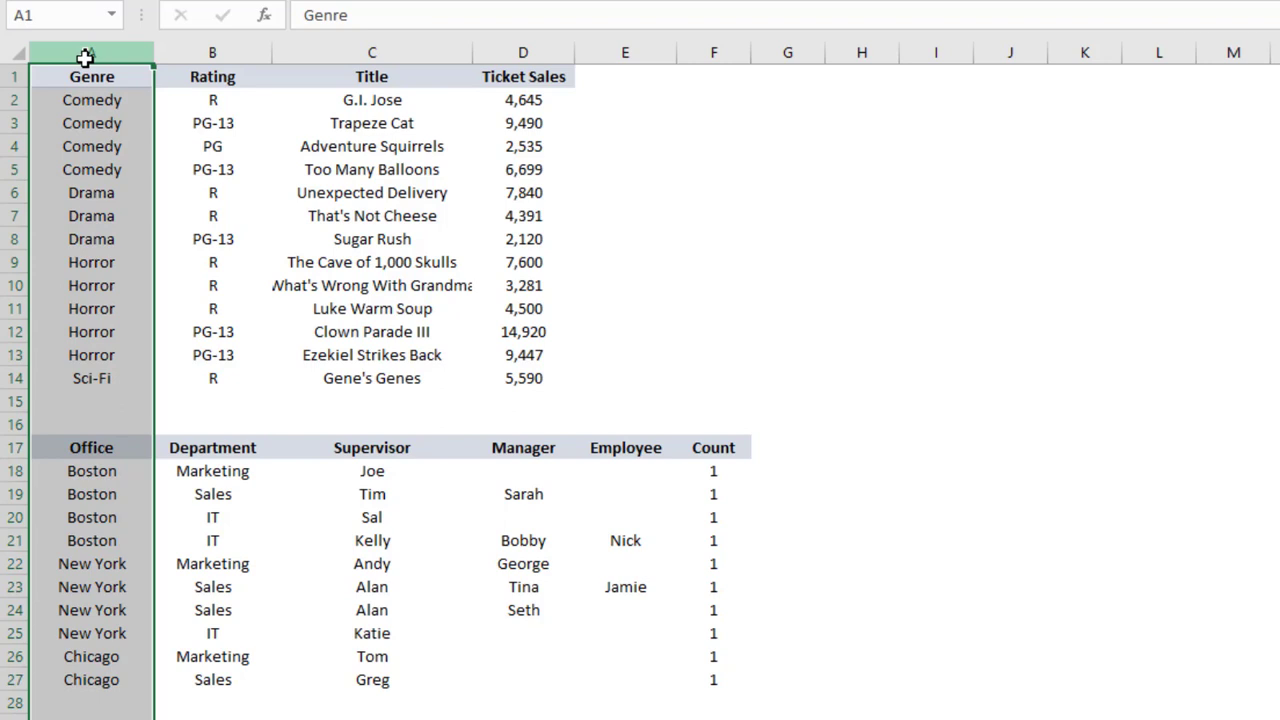
pyautogui.click(86, 82)
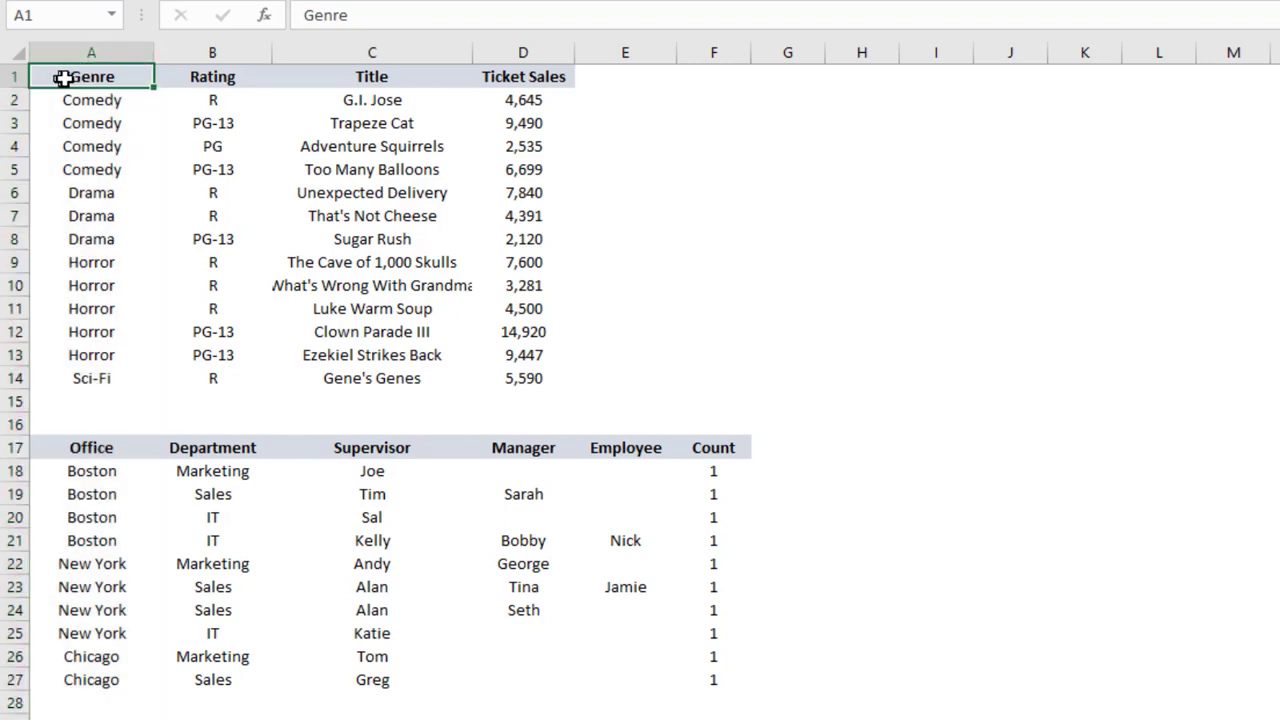
# Insert a Treemap chart from the movie ticket sales data in A1:D14
pyautogui.moveTo(65, 78); pyautogui.dragTo(543, 370)
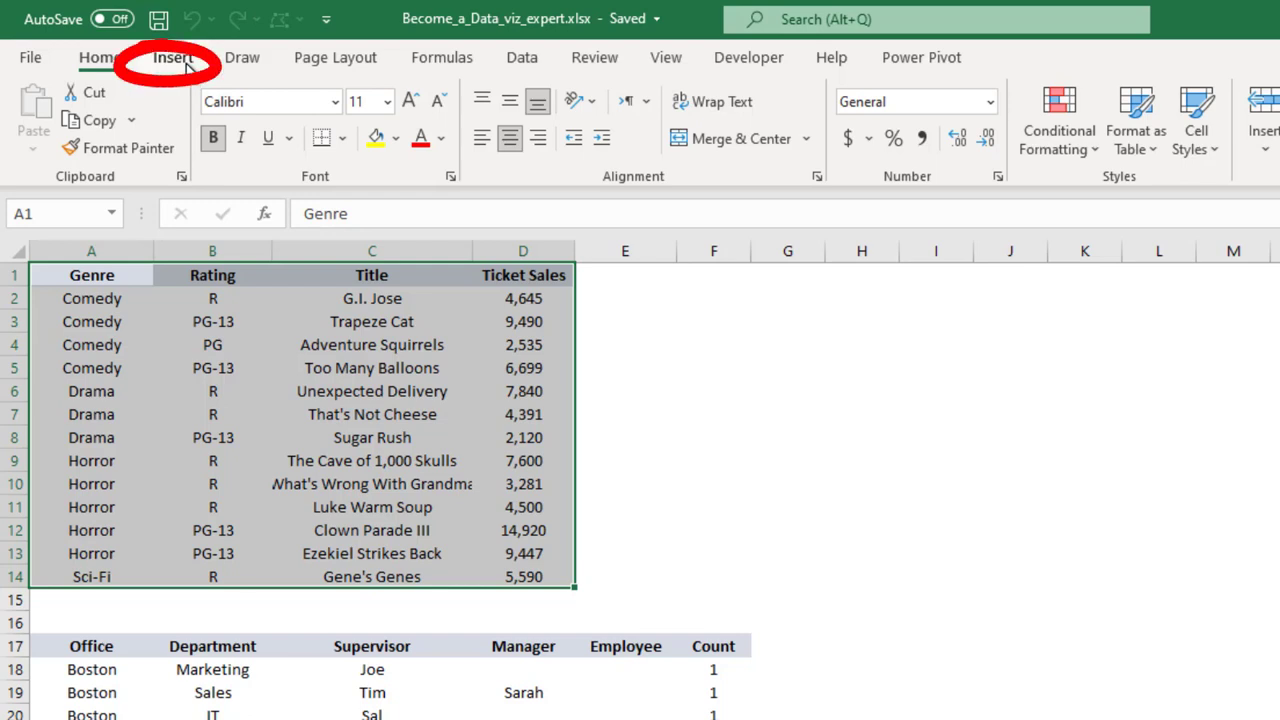
pyautogui.click(185, 64)
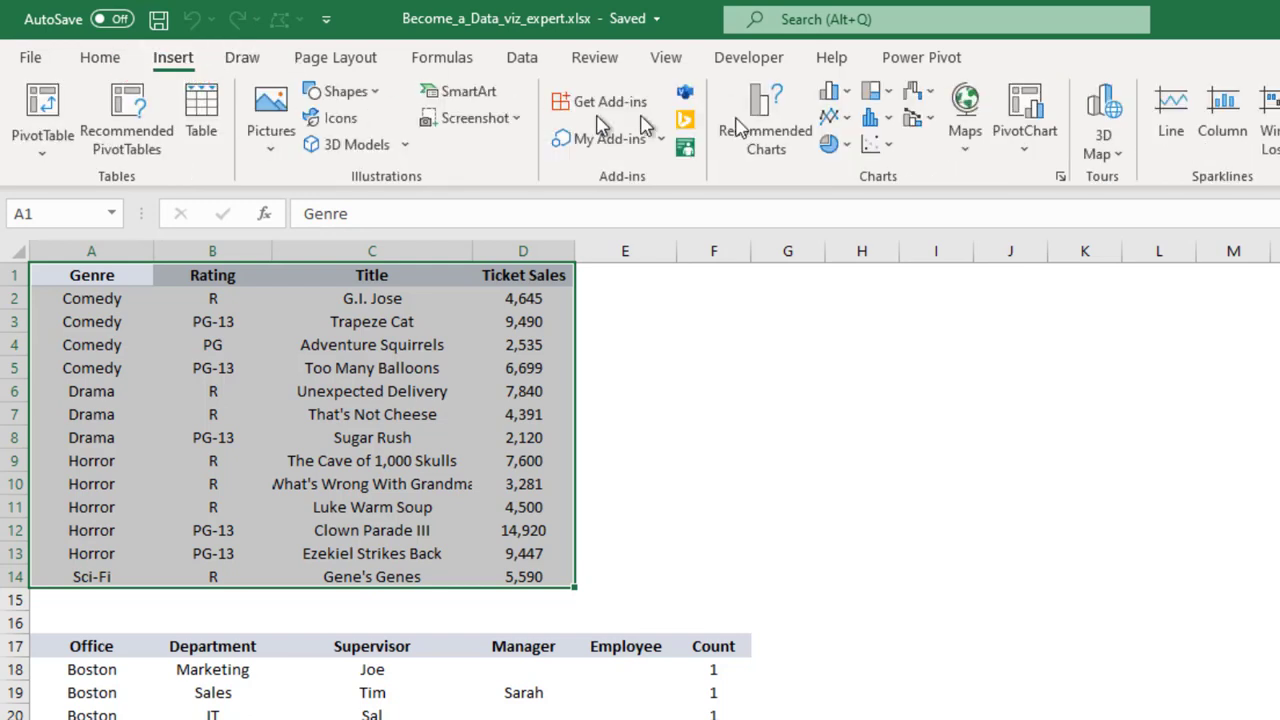
pyautogui.click(884, 94)
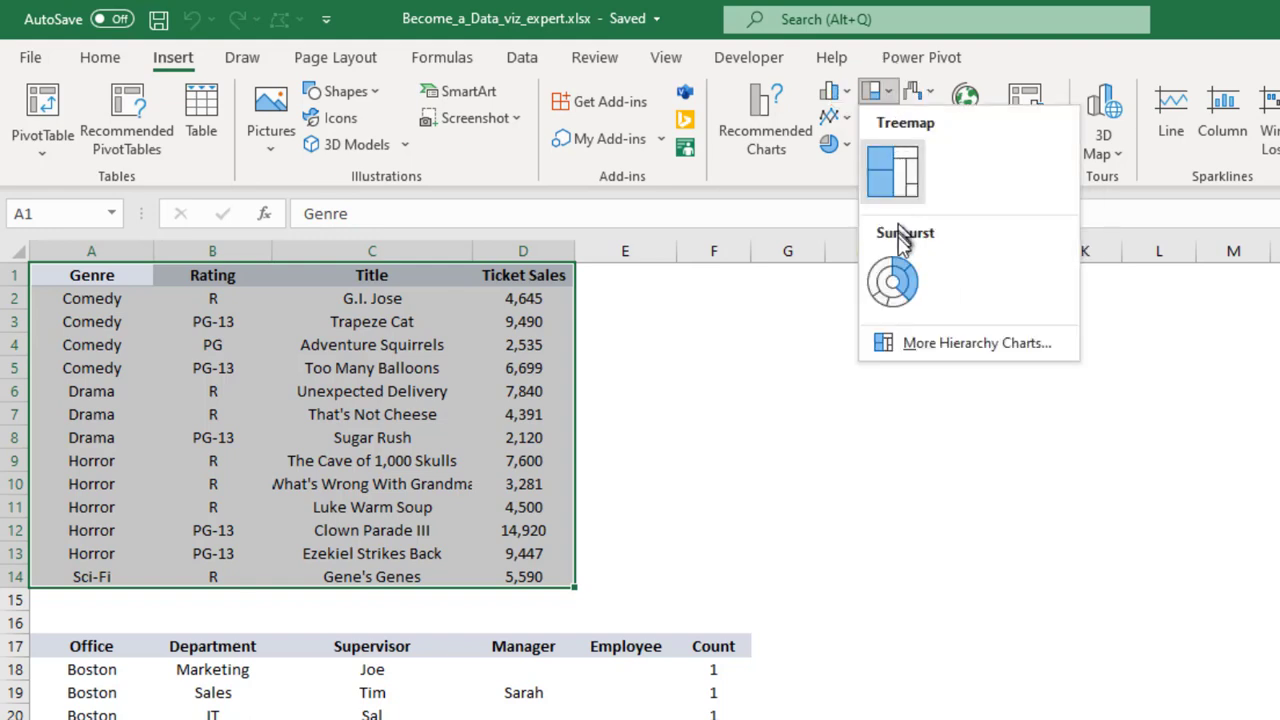
pyautogui.click(893, 170)
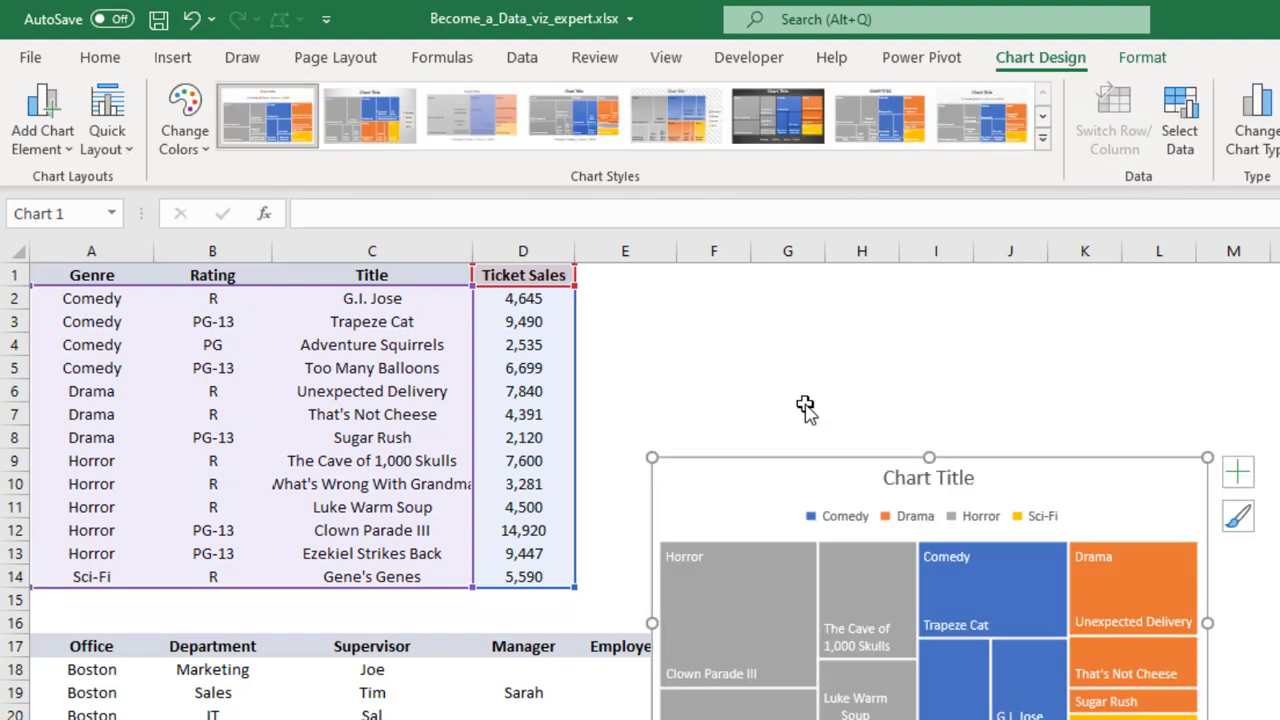
# Move the treemap up beside the ticket sales table and enlarge it, removing its chart title
pyautogui.moveTo(758, 400); pyautogui.dragTo(742, 318)
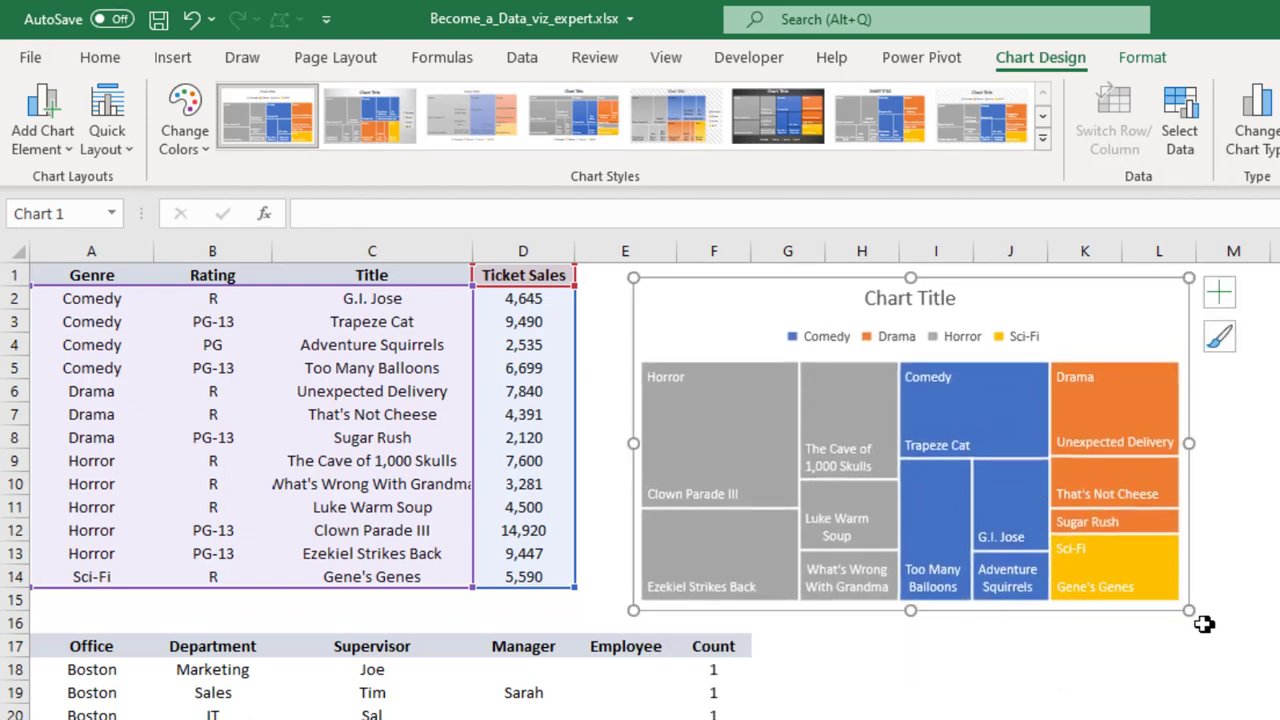
pyautogui.moveTo(1190, 614); pyautogui.dragTo(1279, 700)
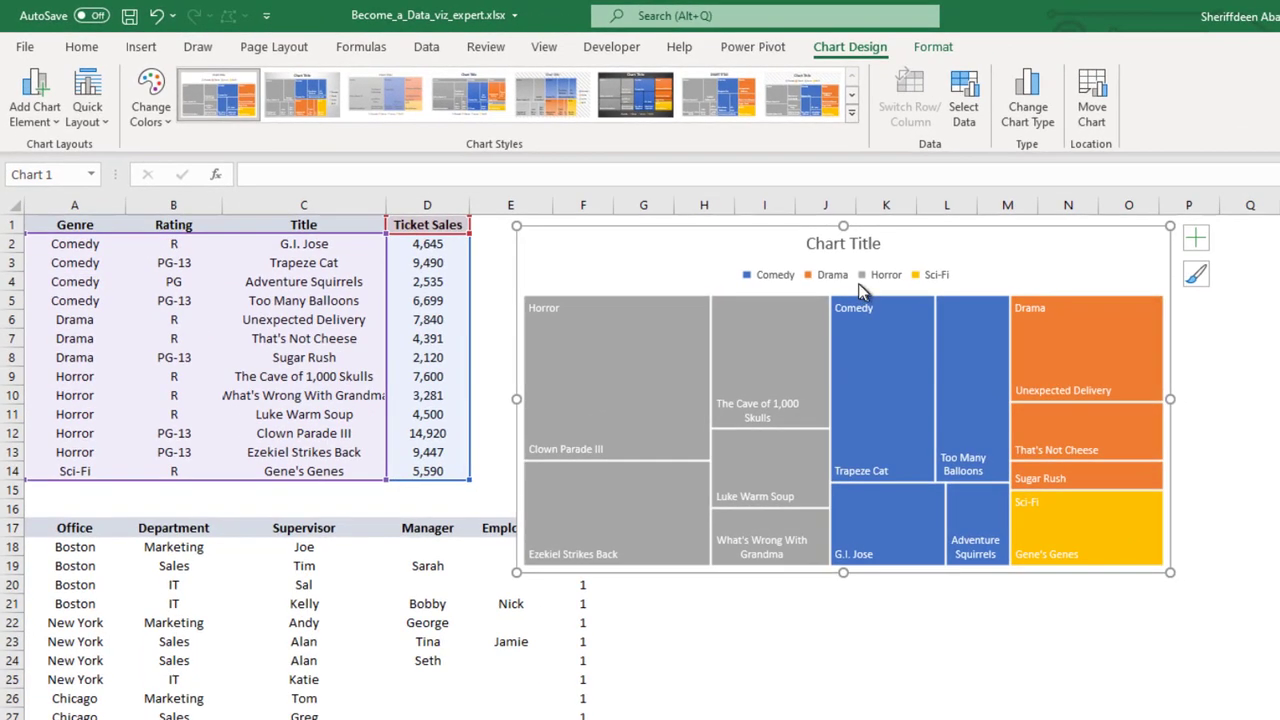
pyautogui.click(838, 252)
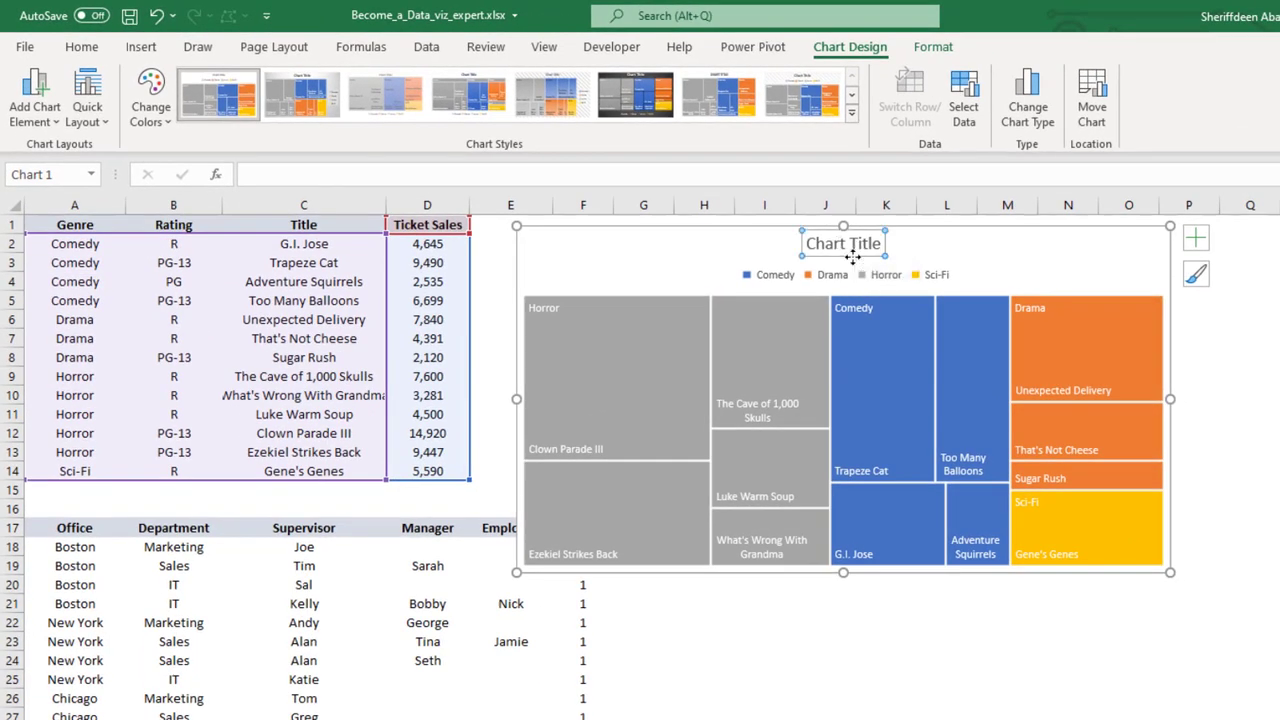
pyautogui.press('Delete')
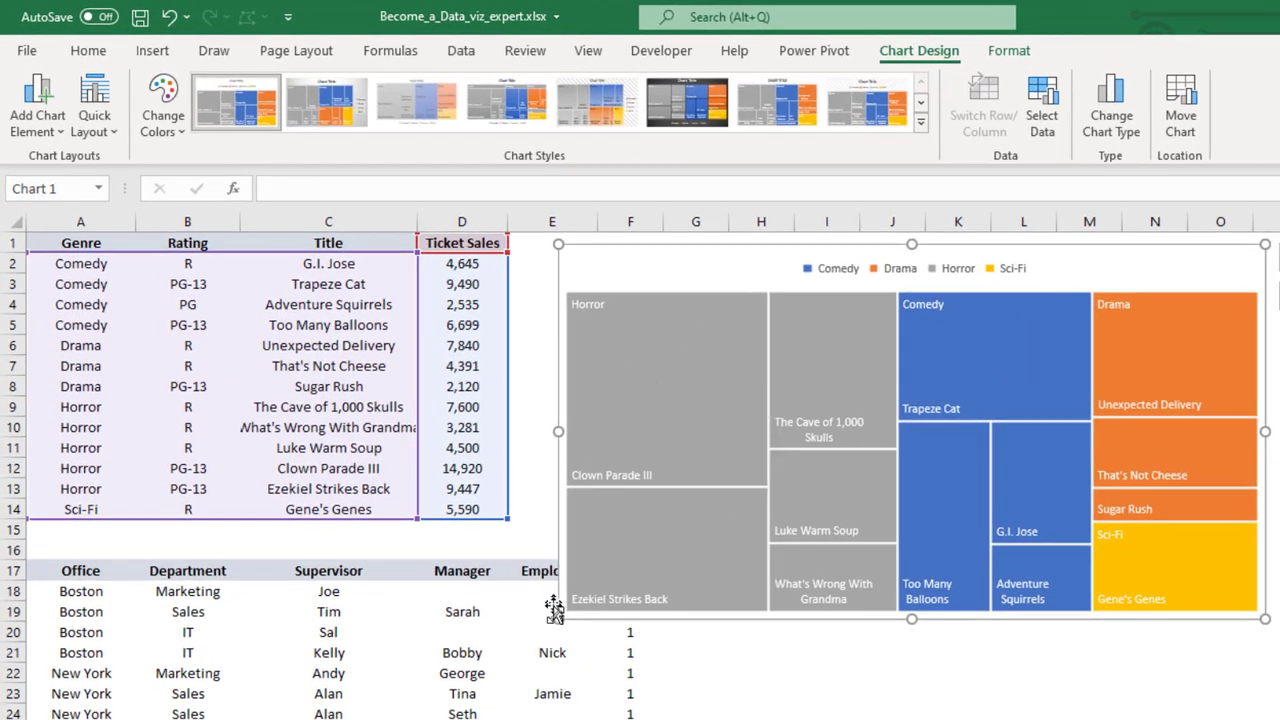
# Make the treemap wider and taller and move it clear of both tables, starting around column H
pyautogui.moveTo(558, 620); pyautogui.dragTo(506, 658)
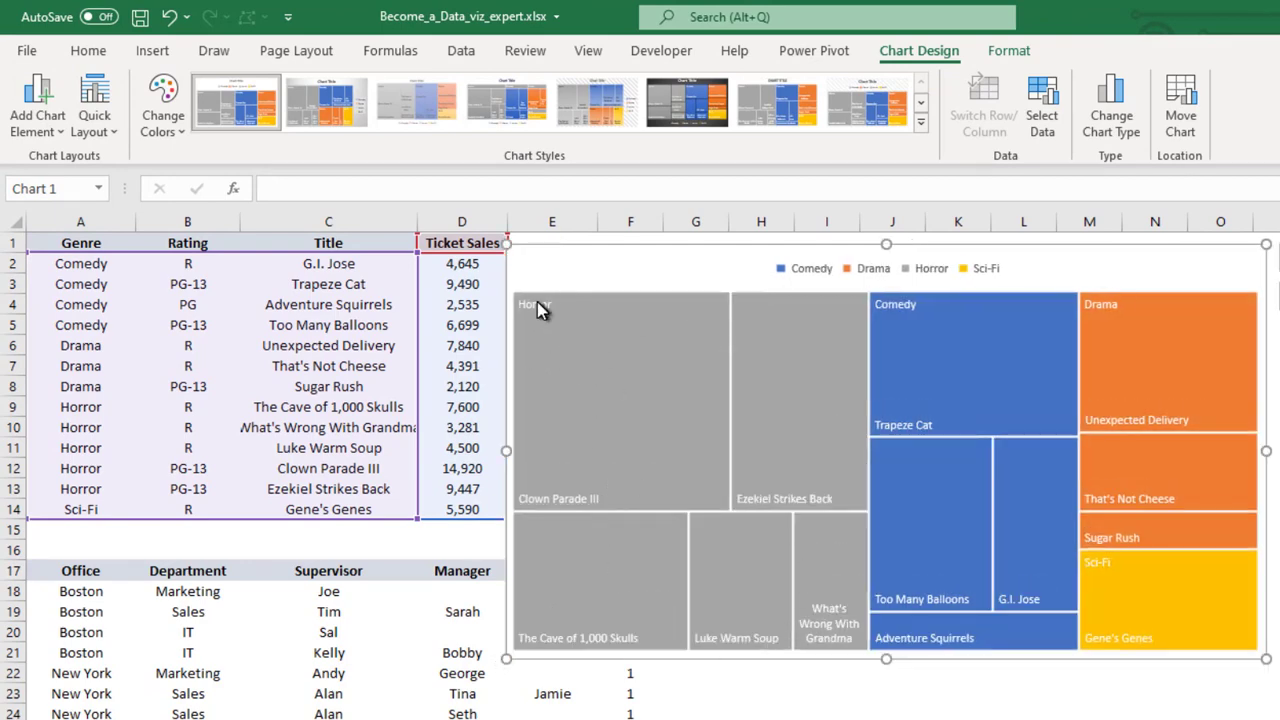
pyautogui.moveTo(623, 269); pyautogui.dragTo(782, 258)
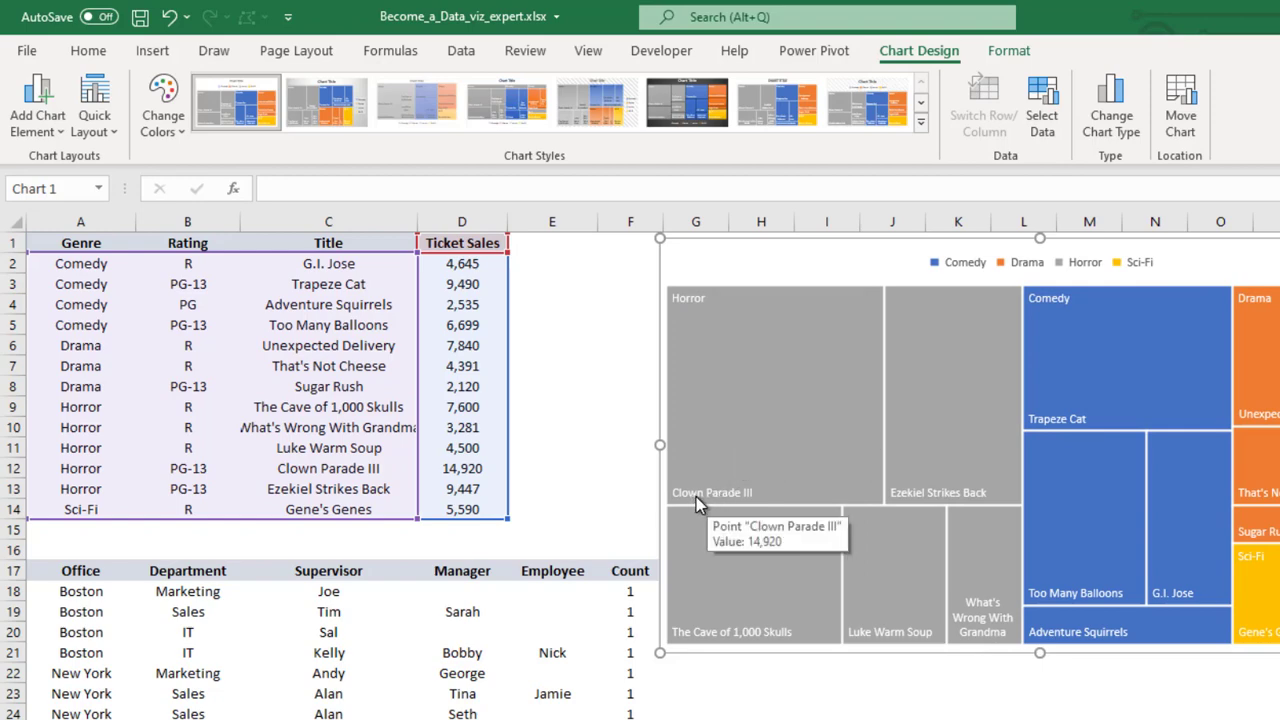
pyautogui.moveTo(922, 494)
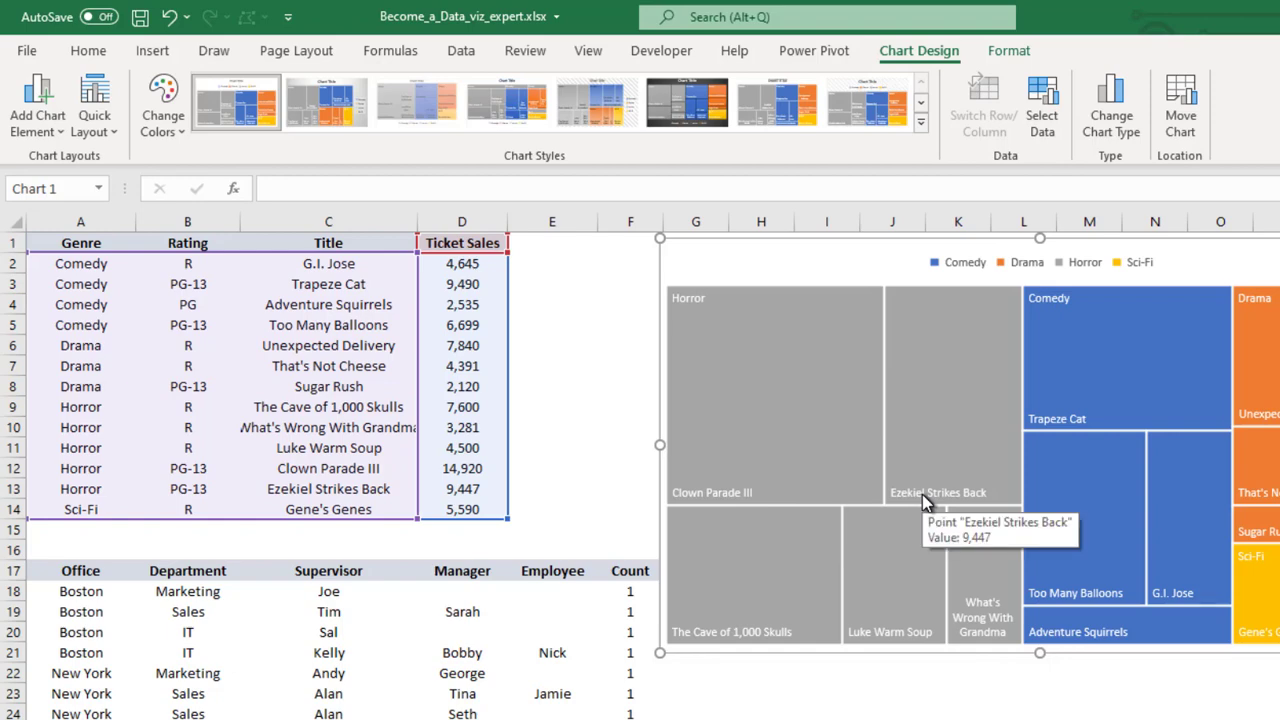
pyautogui.moveTo(730, 645)
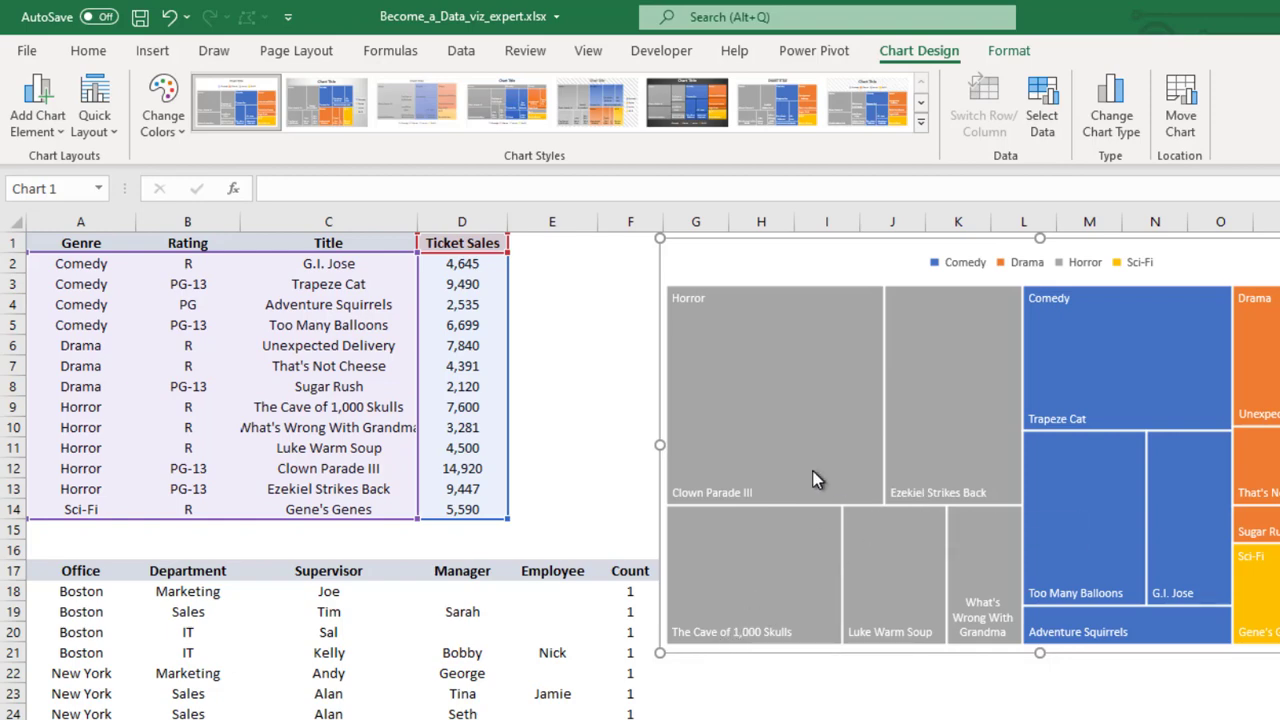
pyautogui.moveTo(812, 478)
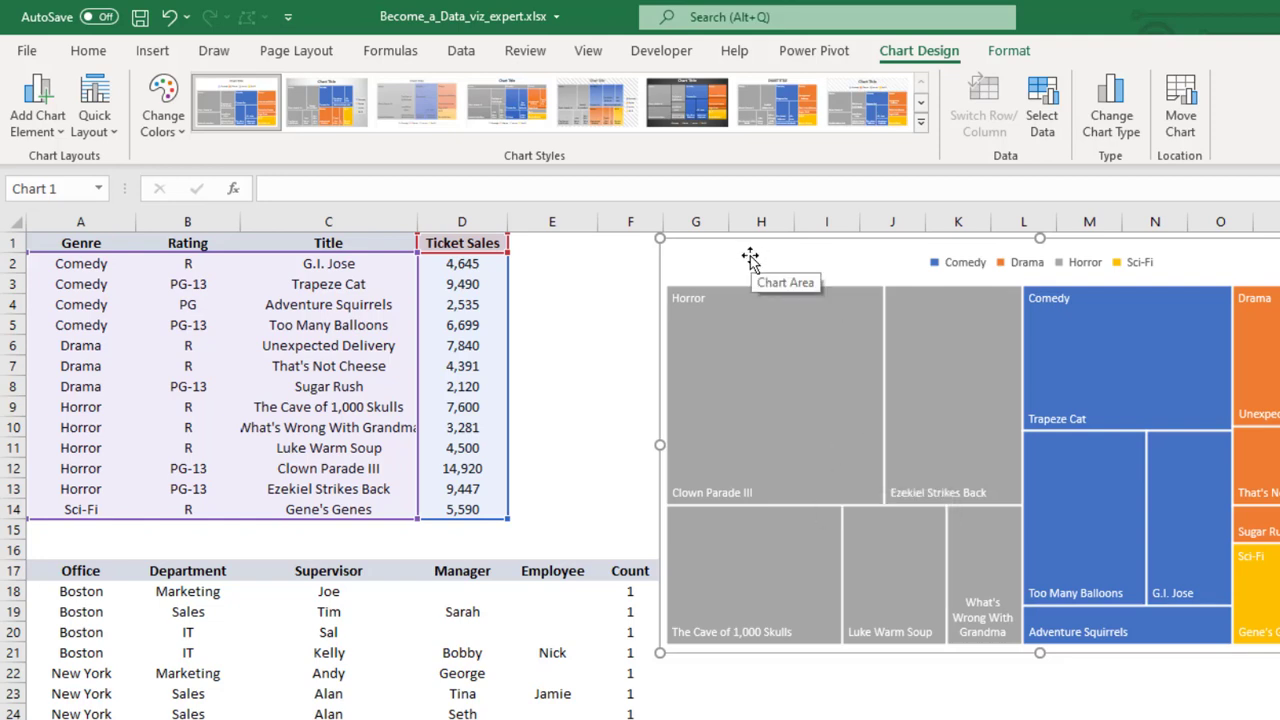
pyautogui.moveTo(753, 257); pyautogui.dragTo(817, 264)
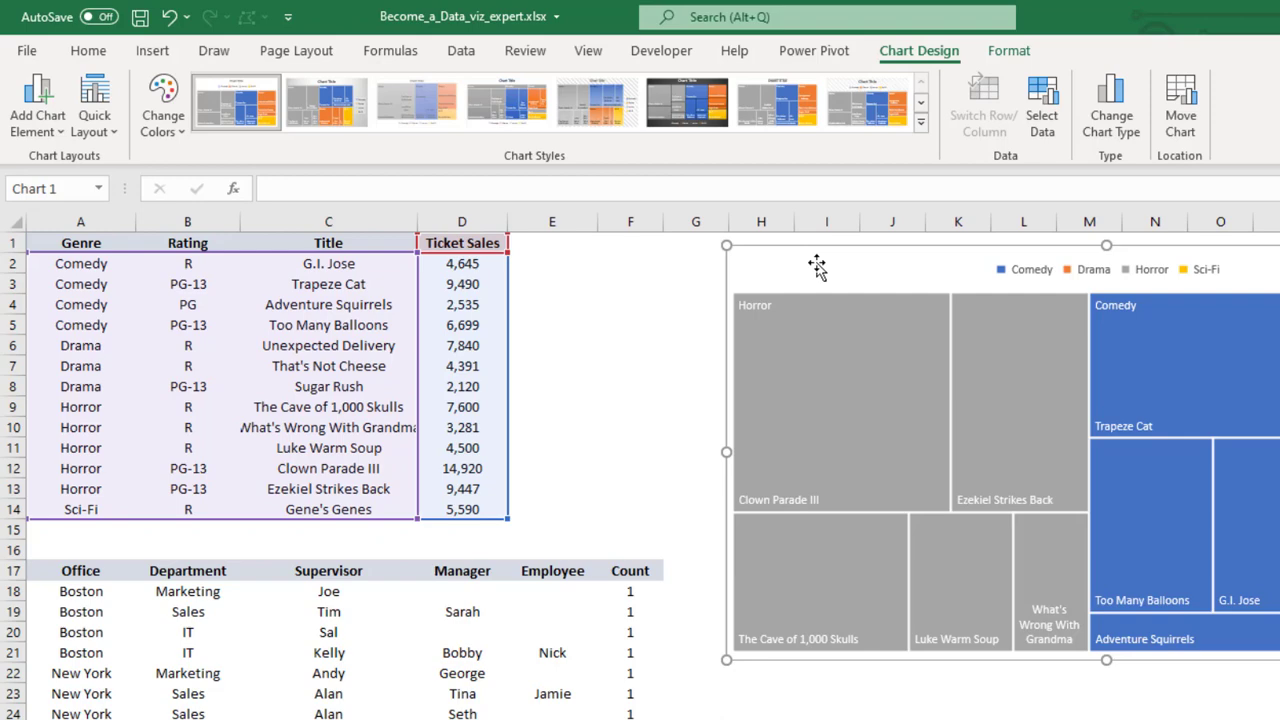
pyautogui.click(661, 307)
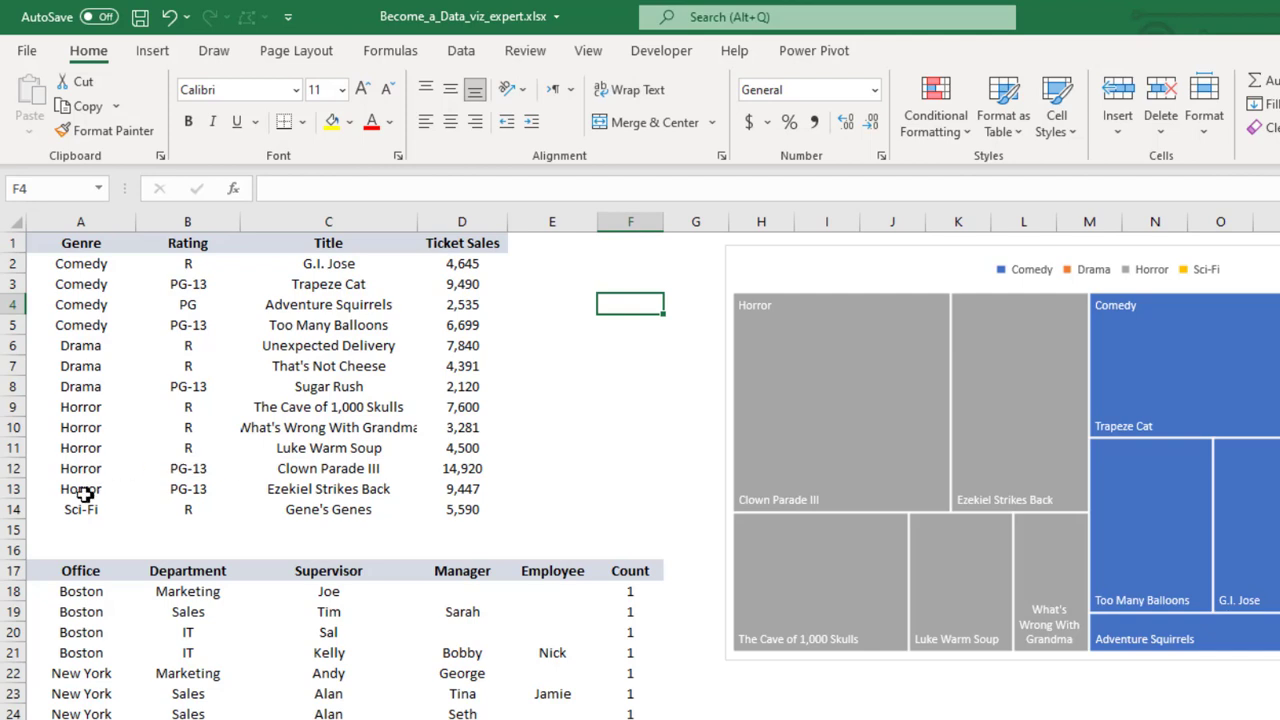
# Change the genre of Luke Warm Soup in cell A11 to Comedy
pyautogui.click(86, 450)
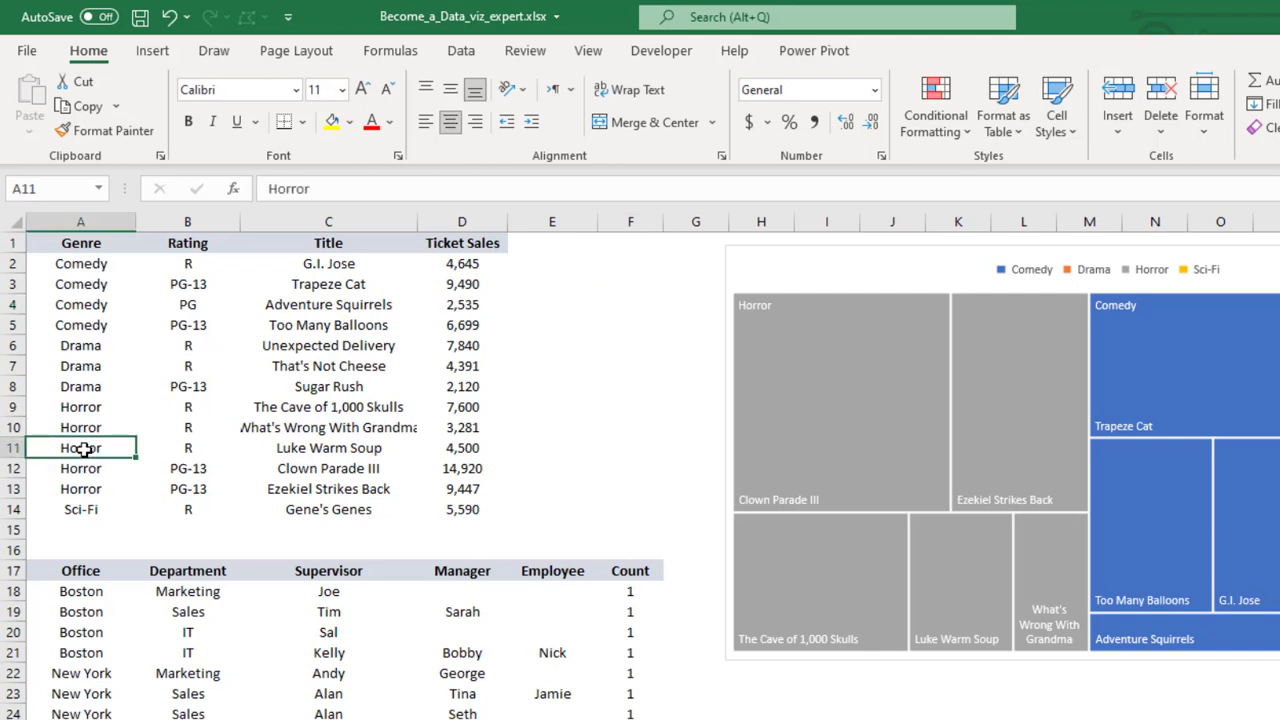
pyautogui.doubleClick(84, 449)
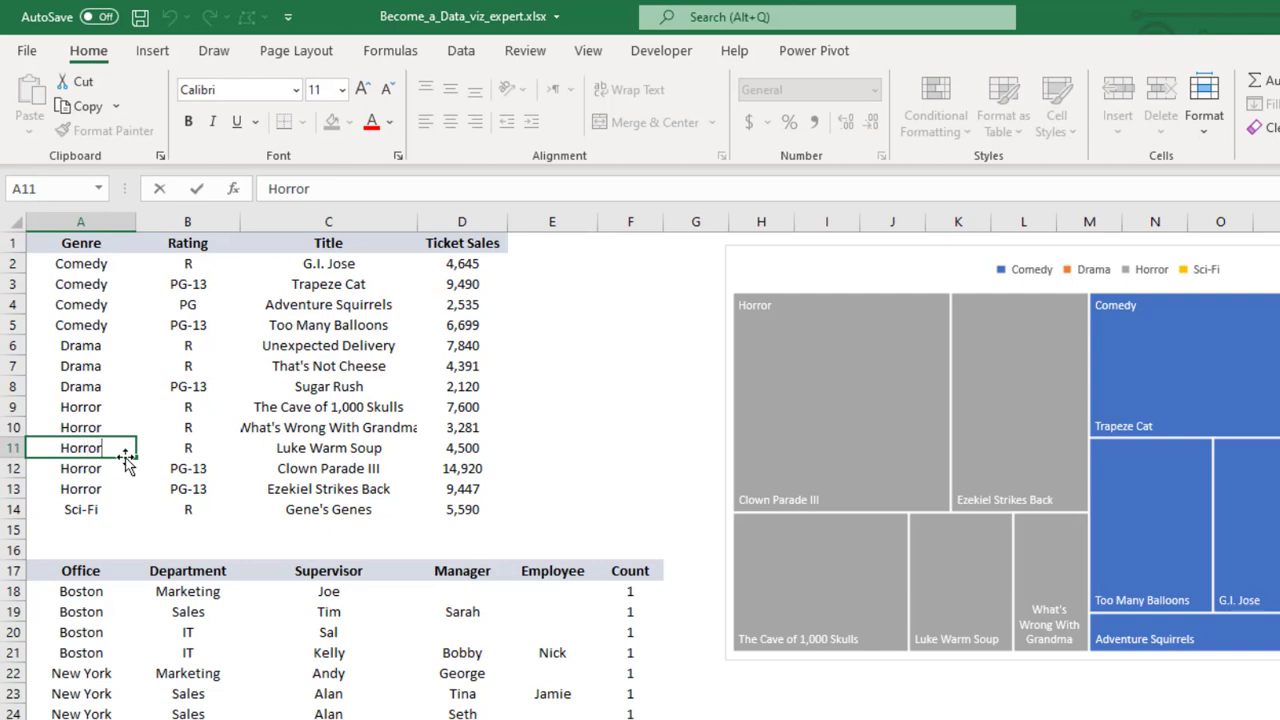
pyautogui.press('BackSpace')
pyautogui.press('BackSpace')
pyautogui.write('Comedy')
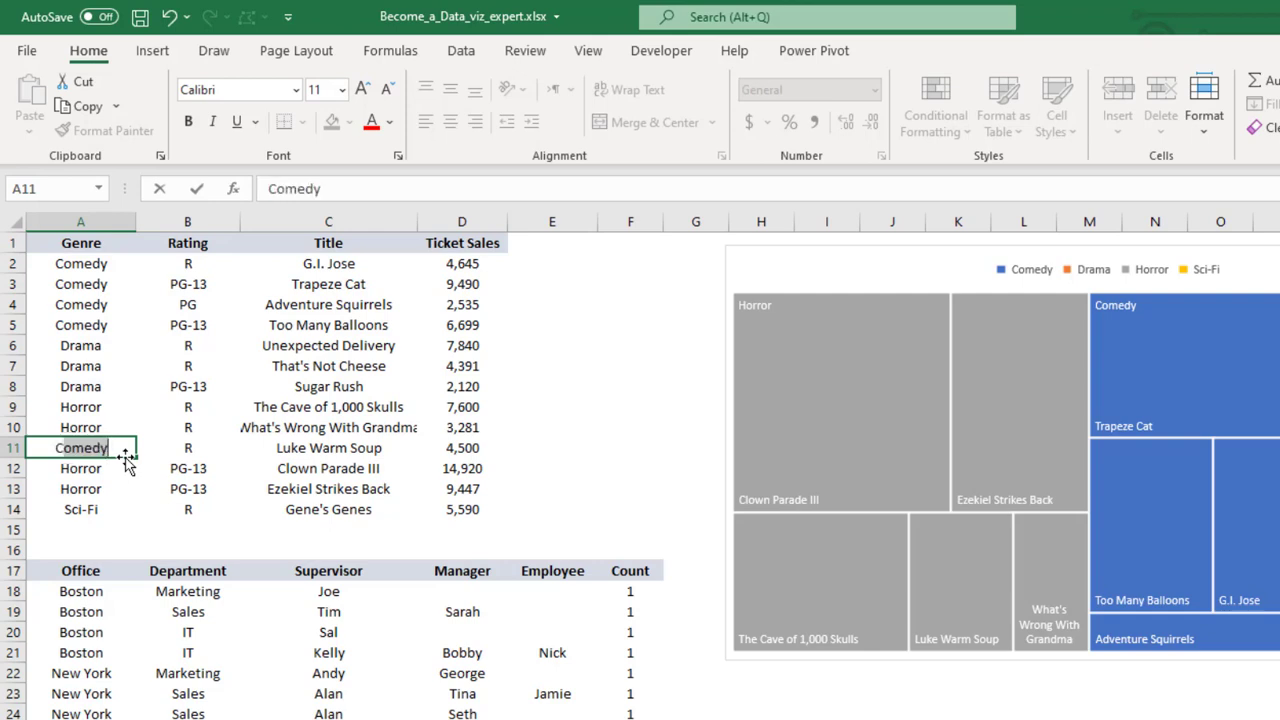
pyautogui.press('Return')
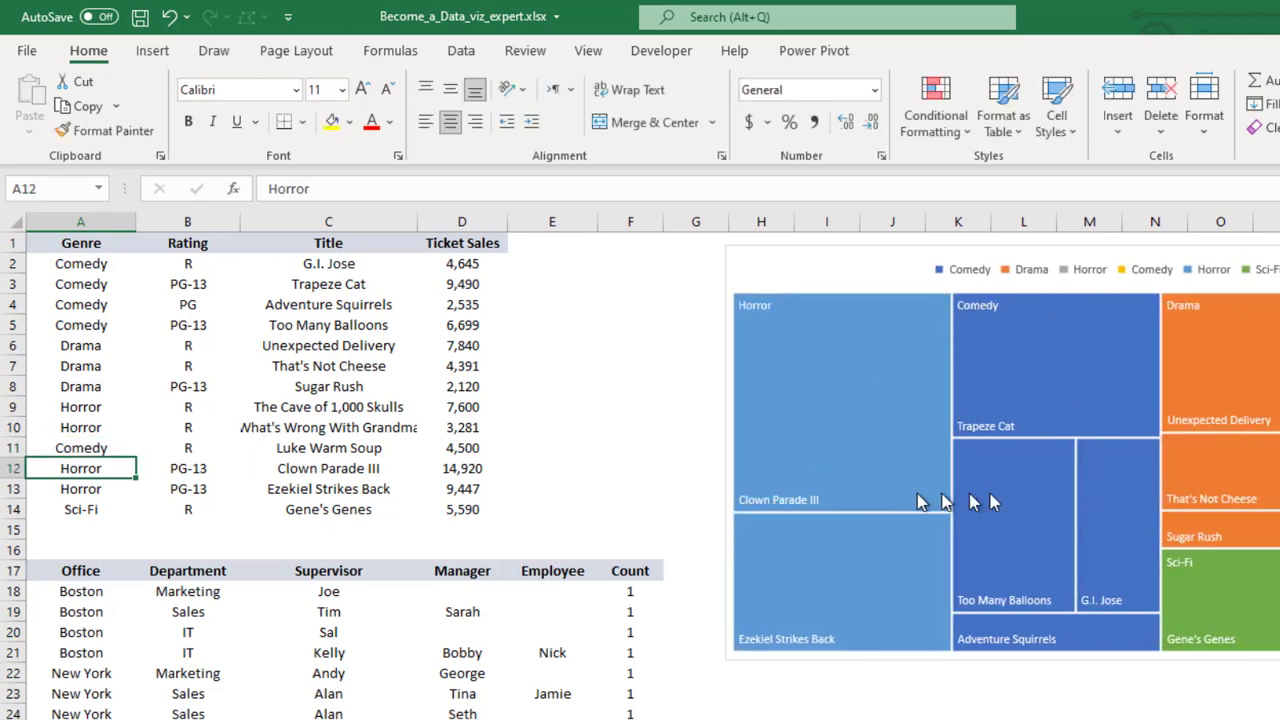
# Undo the genre change in cell A11
pyautogui.moveTo(859, 506)
pyautogui.moveTo(797, 504)
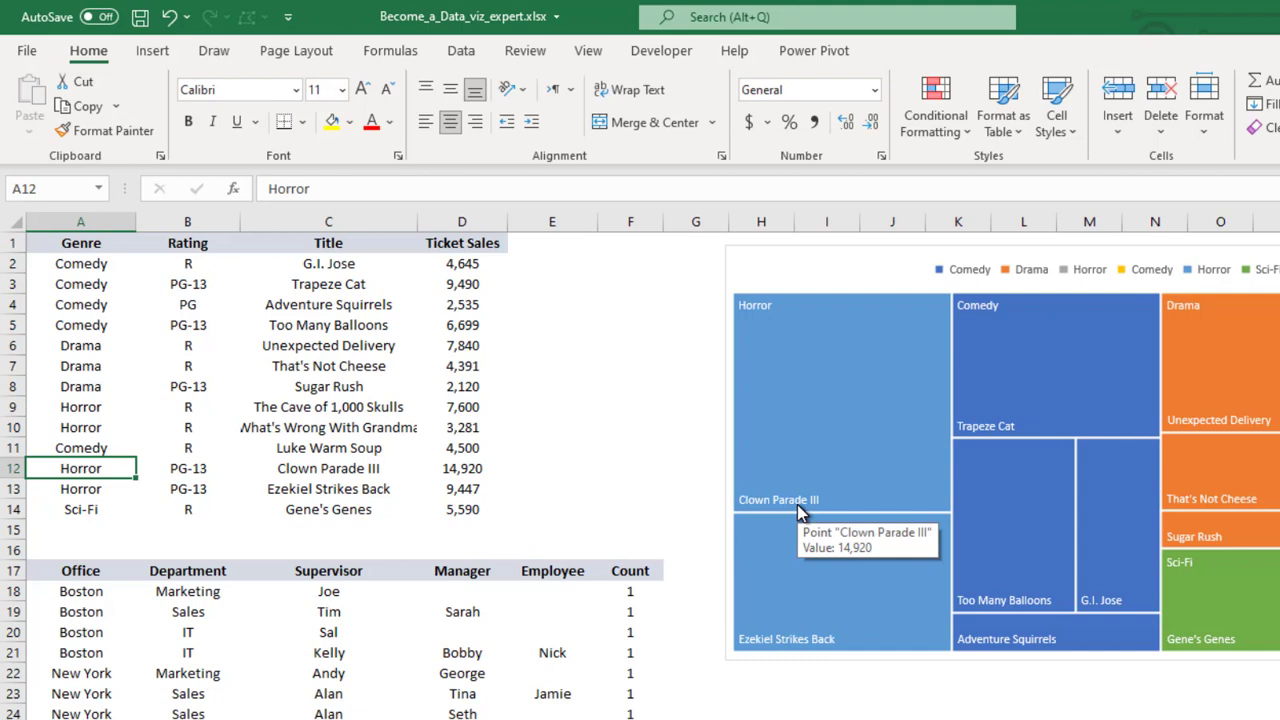
pyautogui.hotkey('ctrl', 'z')
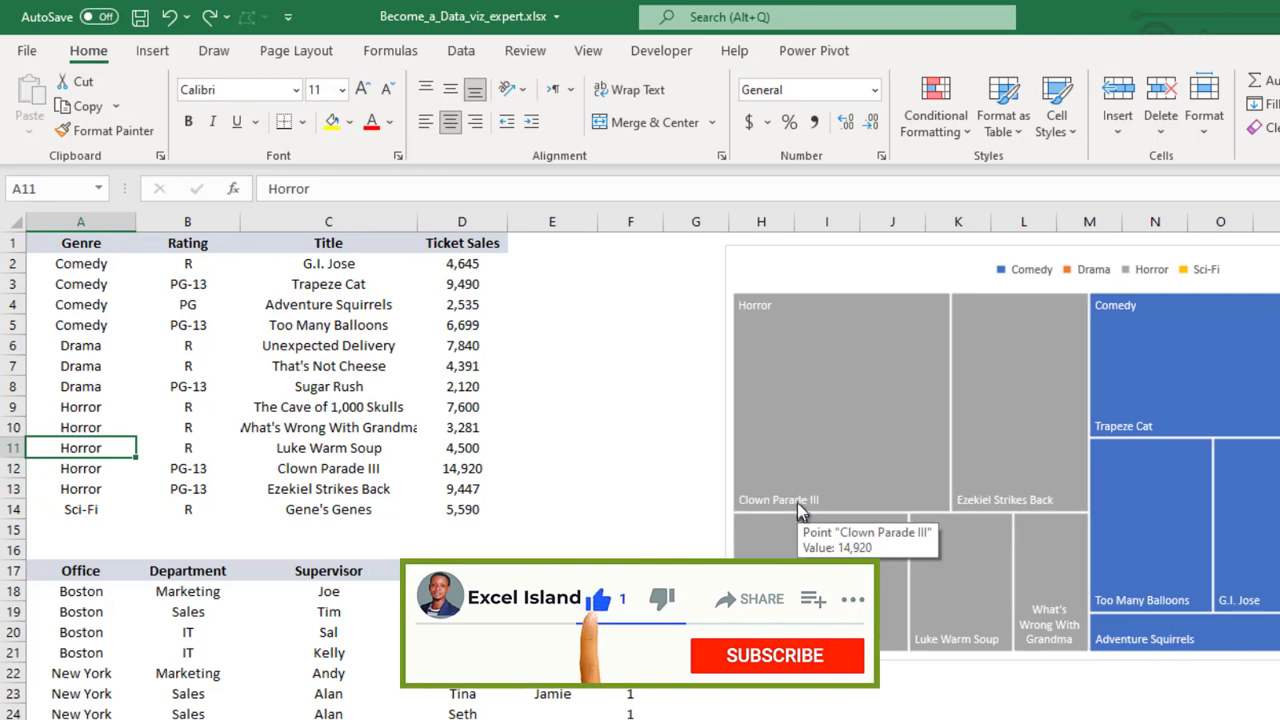
pyautogui.click(572, 350)
# Insert a second Treemap chart from the rating, title and ticket sales data in B2:D14, leaving out the genre column
pyautogui.click(162, 262)
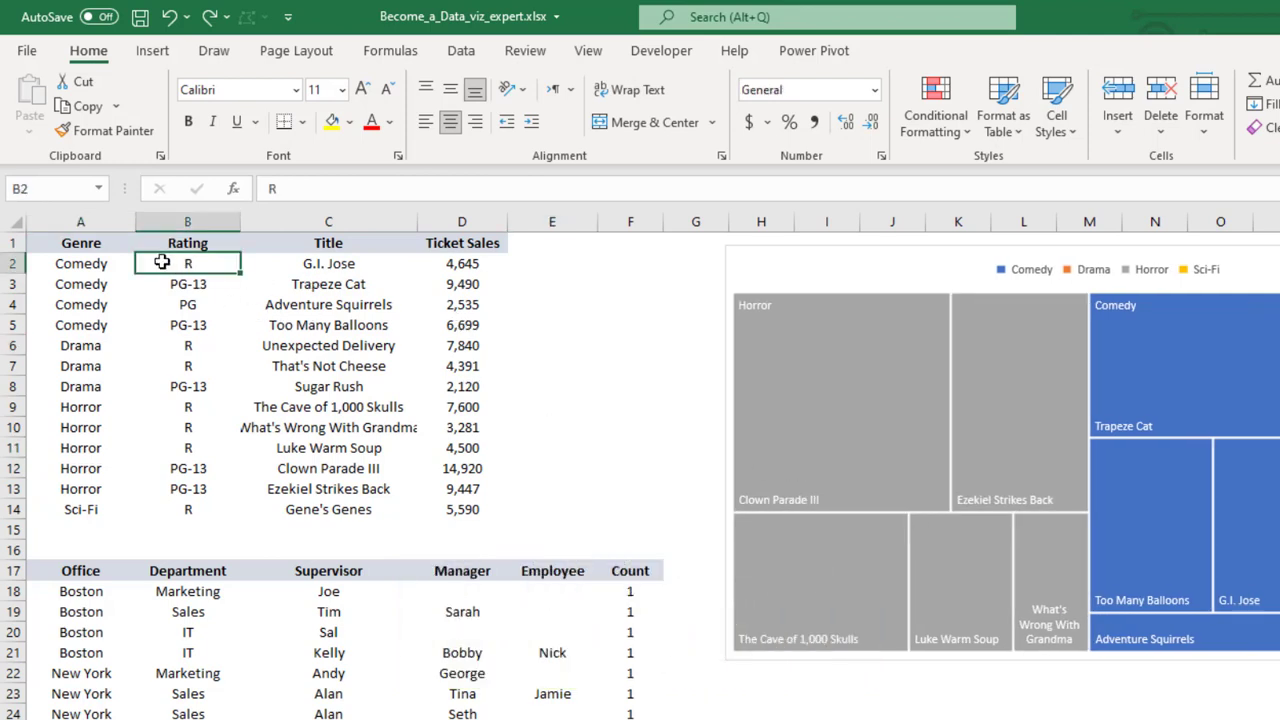
pyautogui.moveTo(162, 262); pyautogui.dragTo(471, 509)
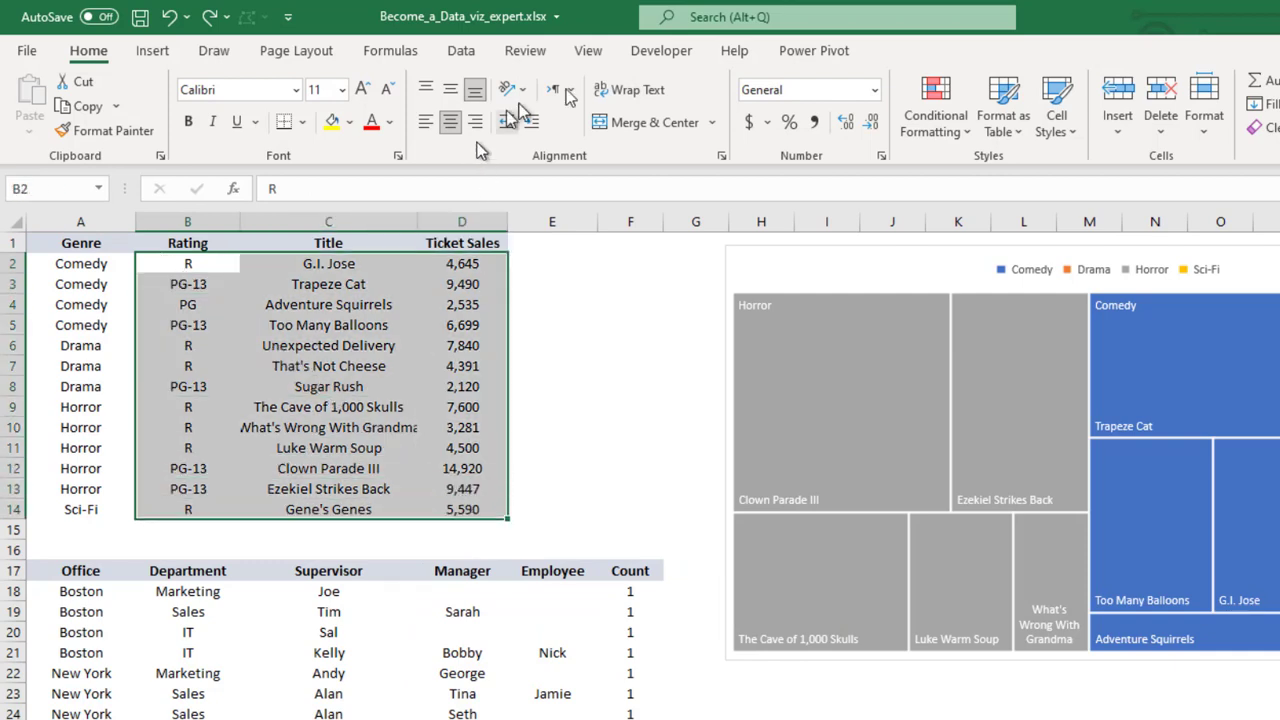
pyautogui.click(150, 52)
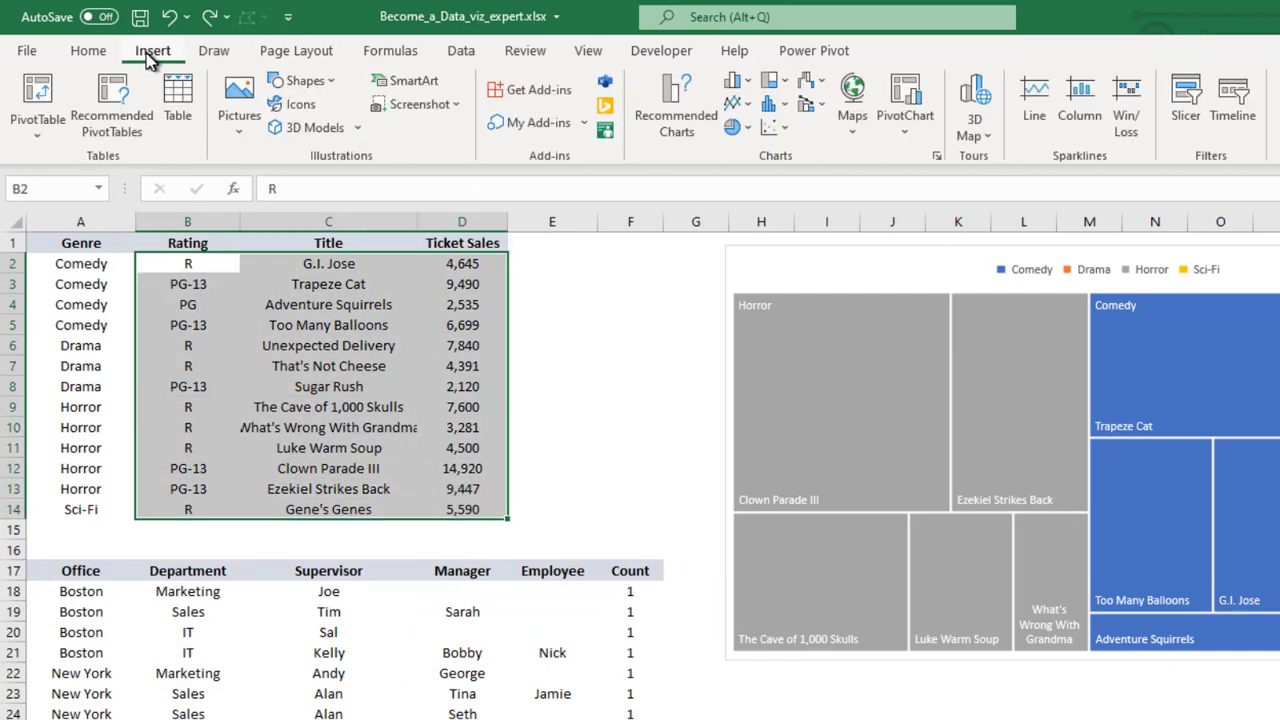
pyautogui.click(787, 80)
pyautogui.click(785, 146)
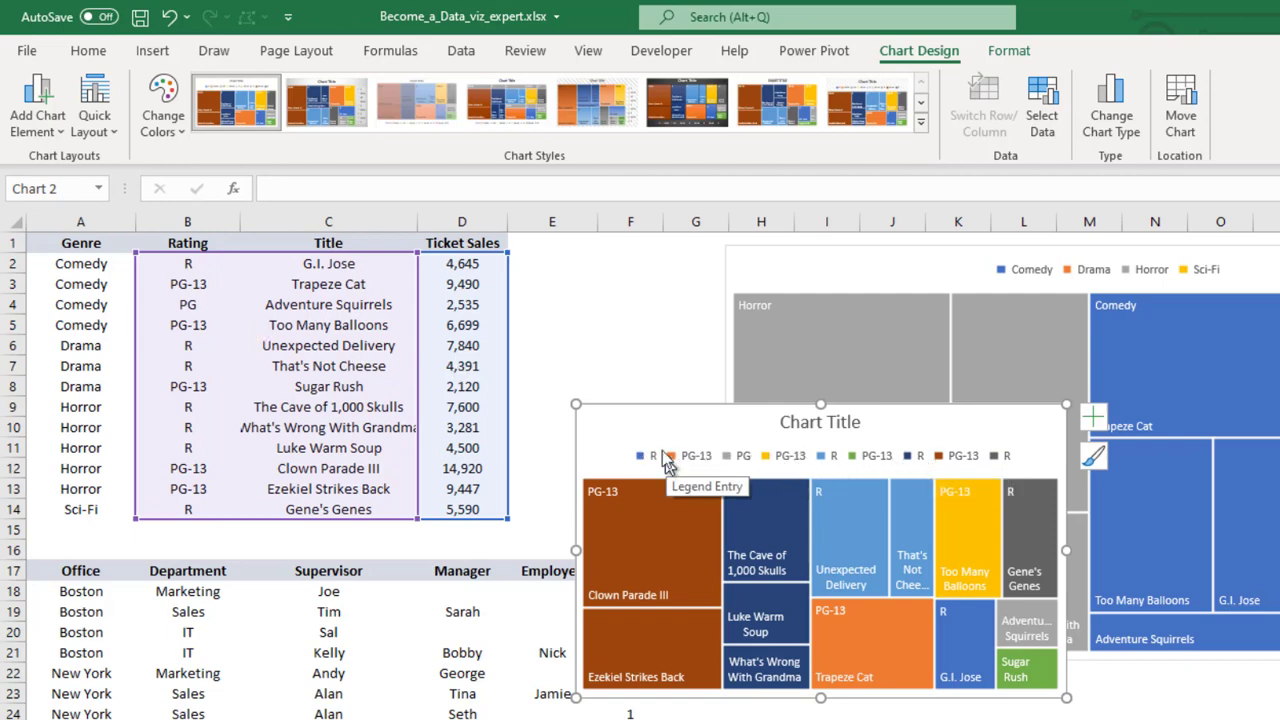
pyautogui.click(577, 300)
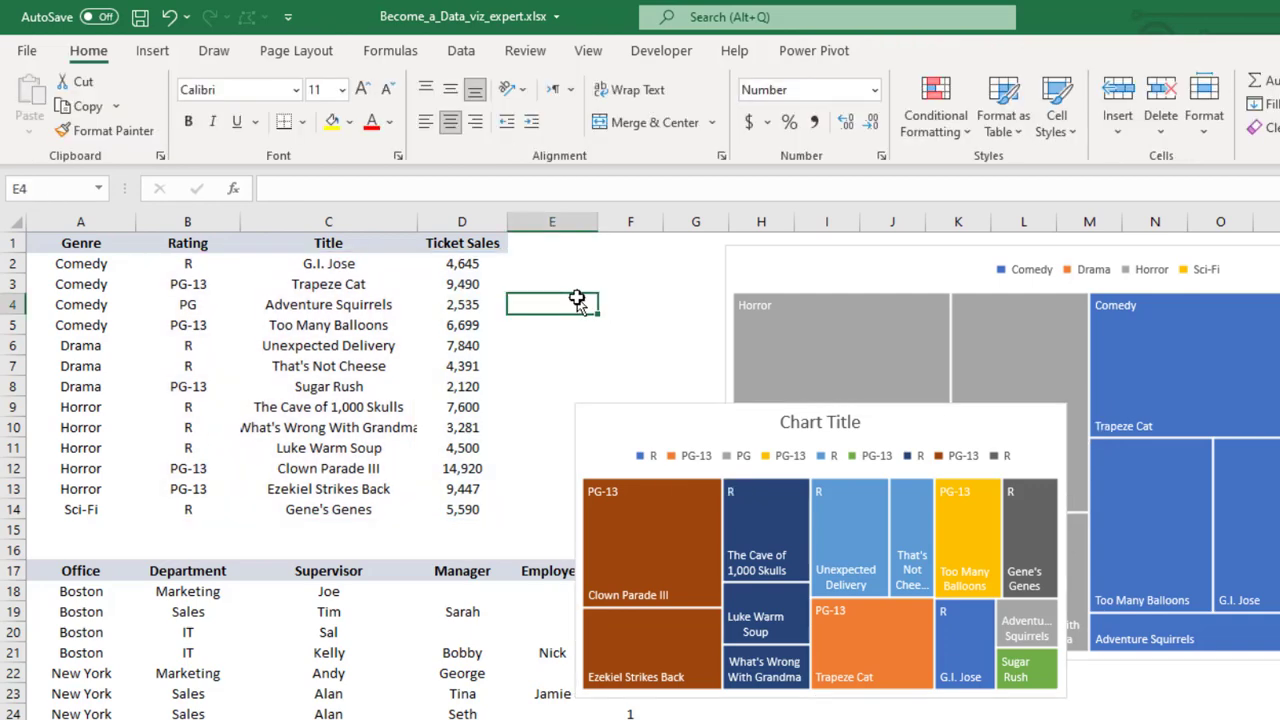
# Delete the second treemap chart that was built without the genre column
pyautogui.click(604, 427)
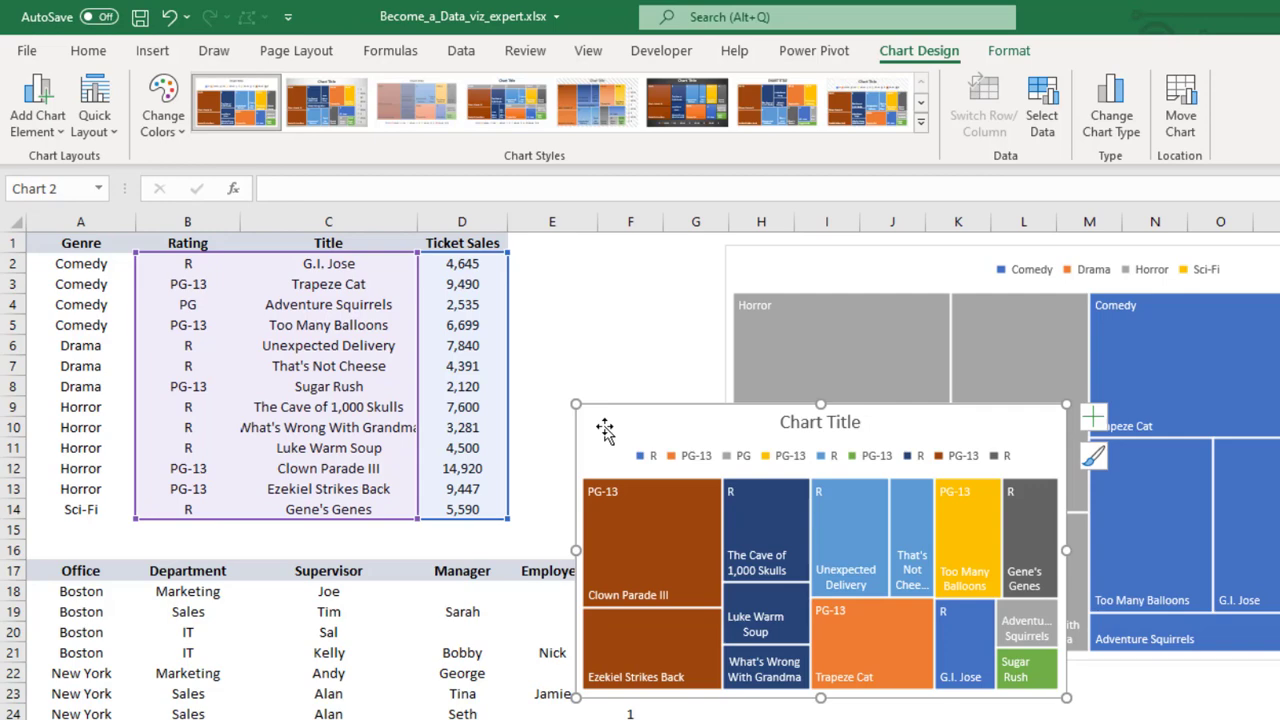
pyautogui.moveTo(604, 427); pyautogui.dragTo(604, 427)
pyautogui.press('Delete')
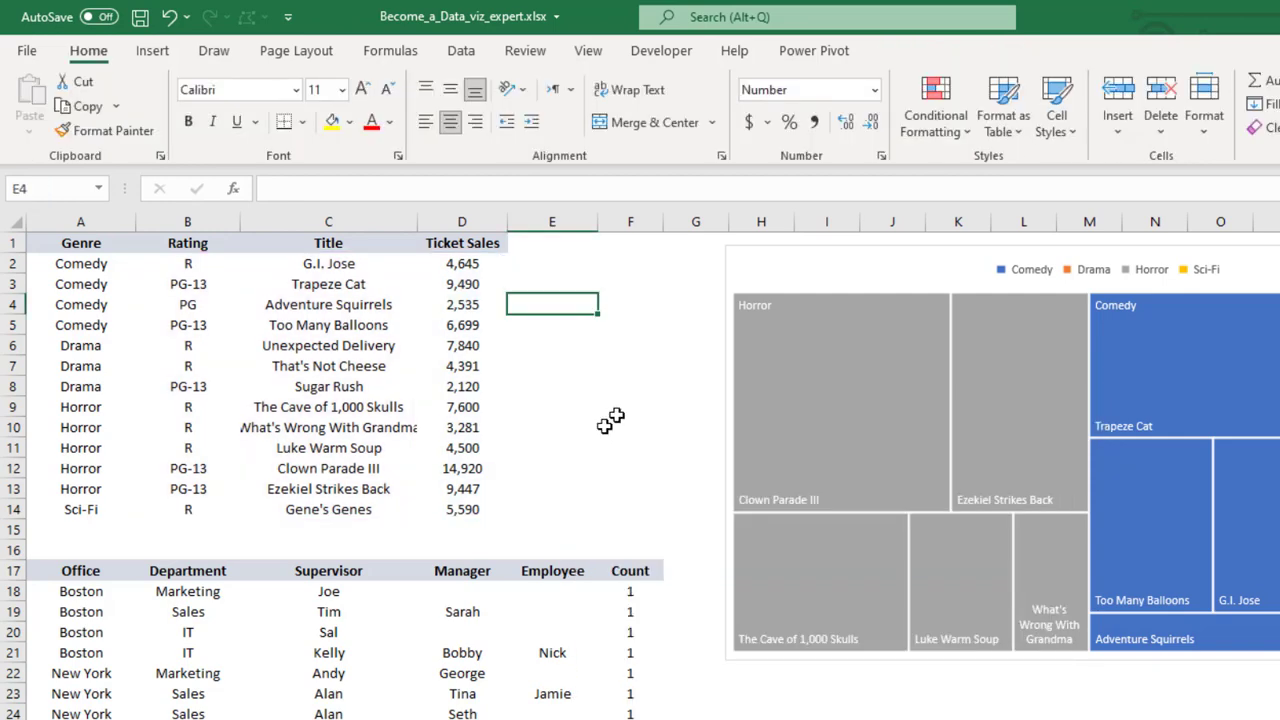
pyautogui.click(64, 250)
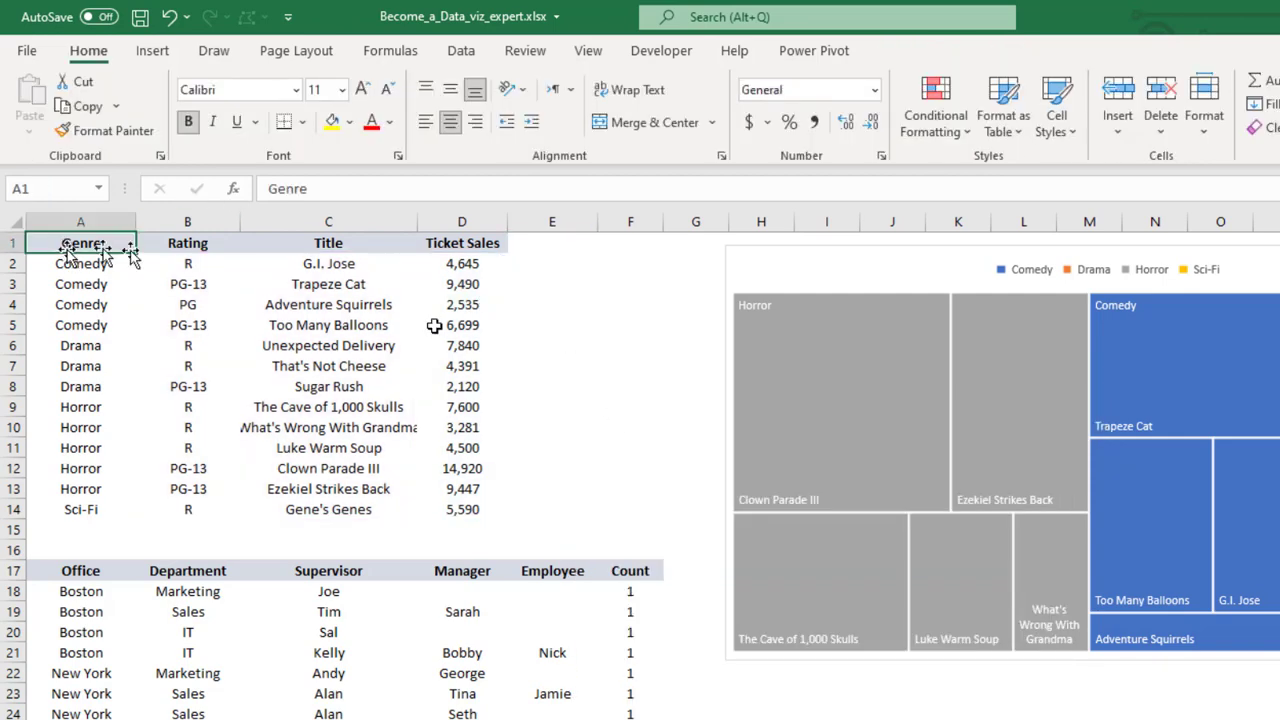
# Shrink the remaining treemap and place it beside the movie table, spanning about columns G to P and rows 1 to 14
pyautogui.click(823, 273)
pyautogui.moveTo(875, 280); pyautogui.dragTo(880, 286)
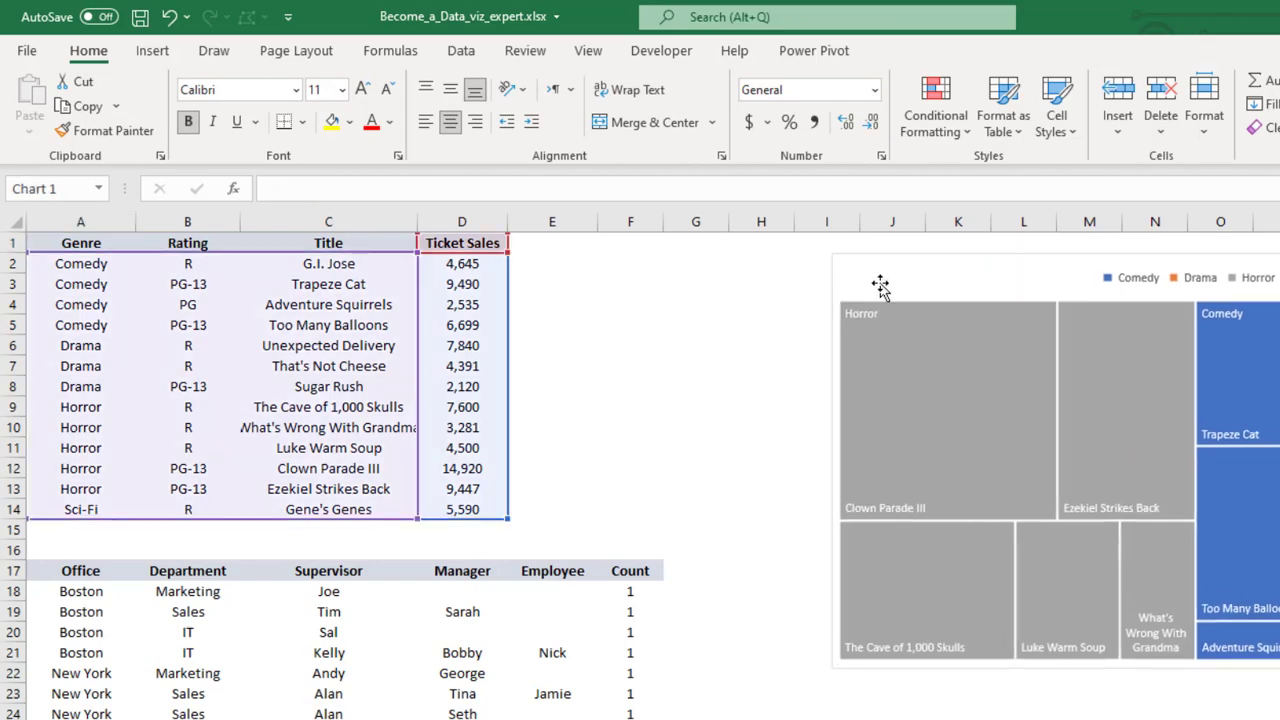
pyautogui.moveTo(832, 670); pyautogui.dragTo(992, 505)
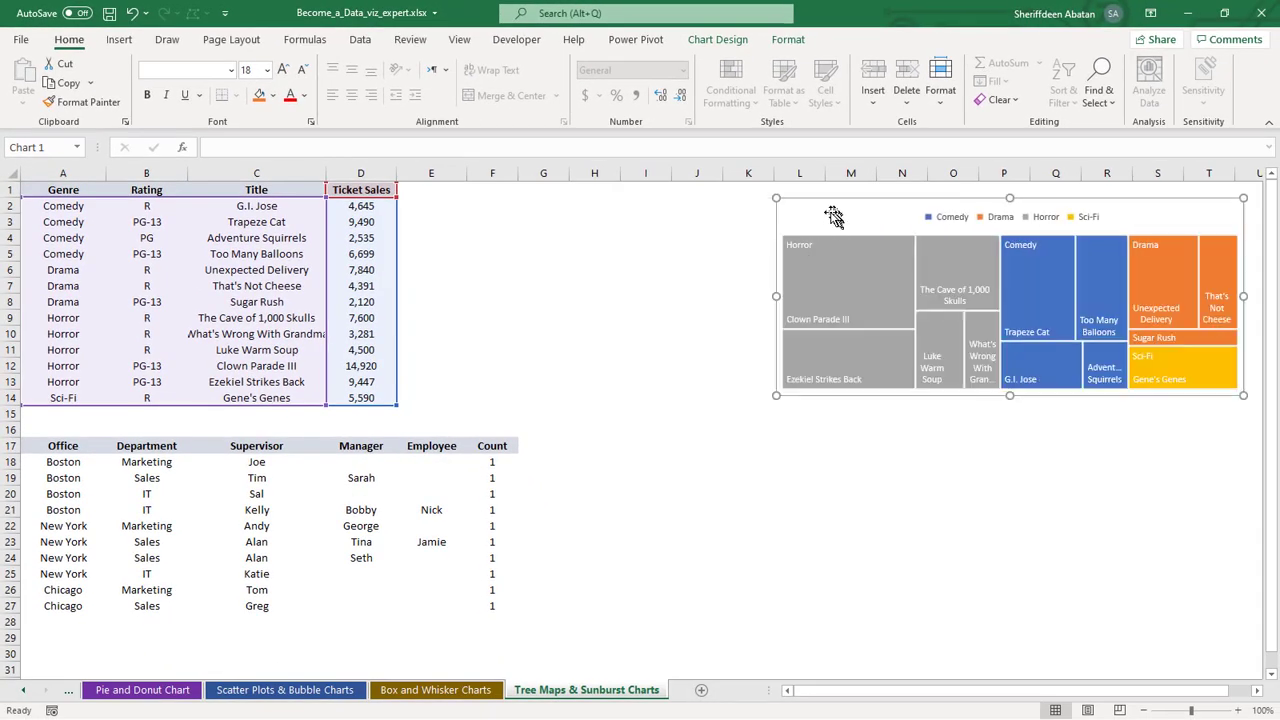
pyautogui.moveTo(823, 214); pyautogui.dragTo(581, 210)
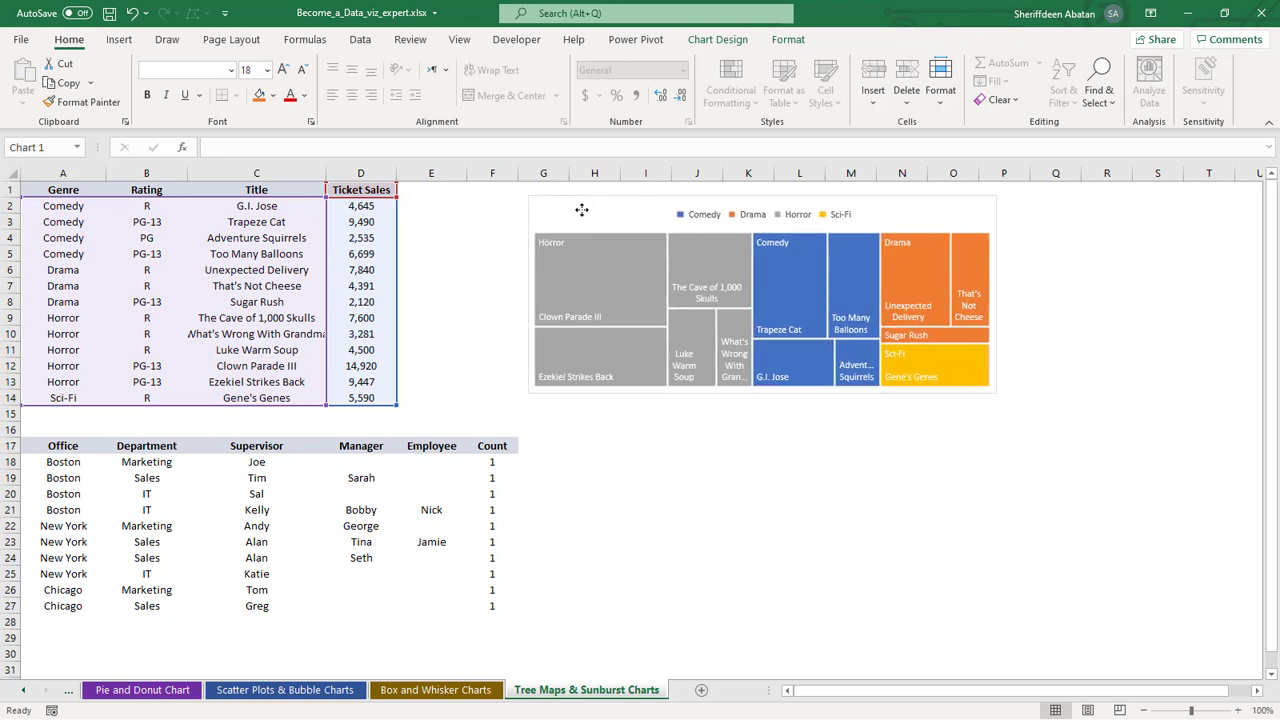
pyautogui.click(495, 237)
# Review the Office, Department, Supervisor, Manager, Employee and Count headers of the second table in row 17
pyautogui.click(59, 447)
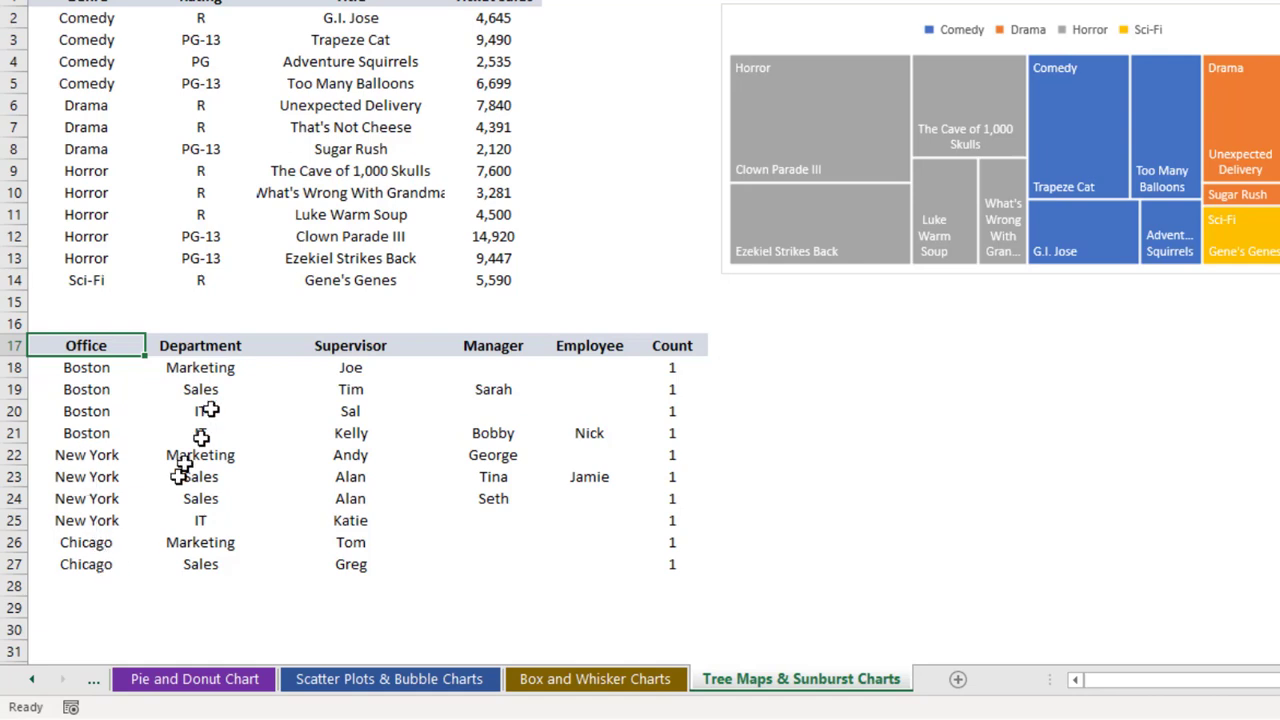
pyautogui.click(203, 348)
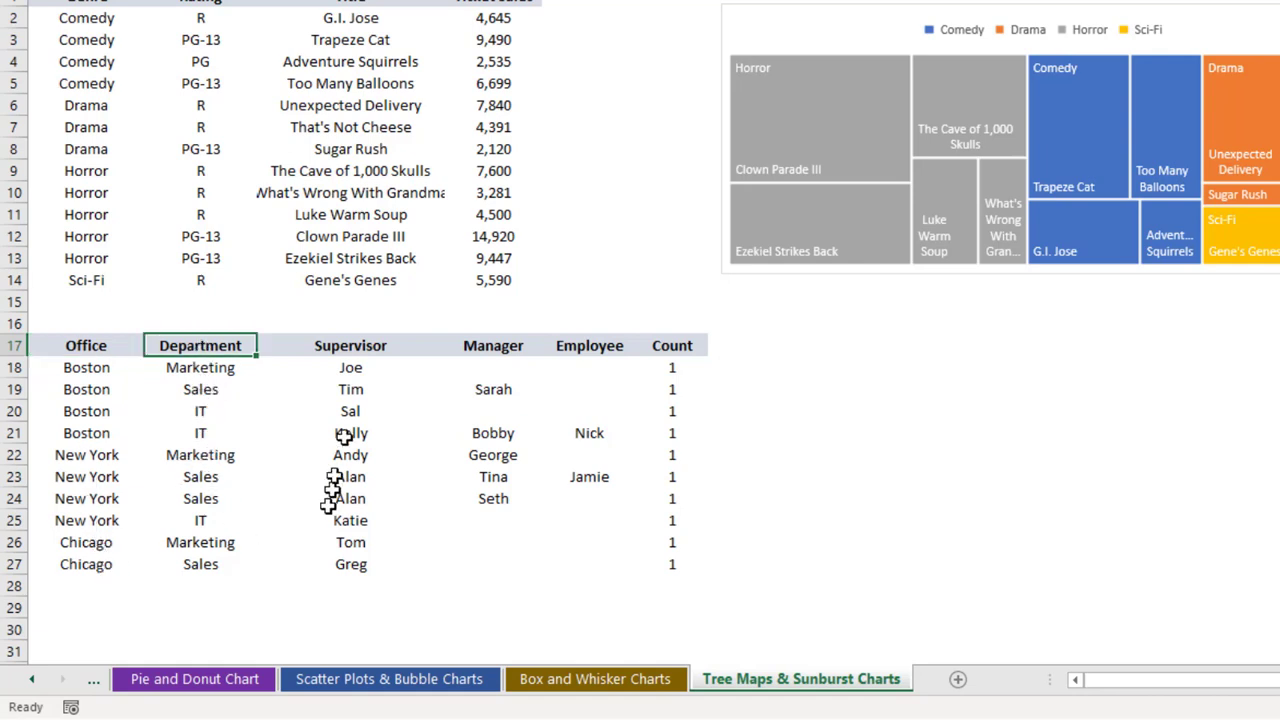
pyautogui.click(344, 345)
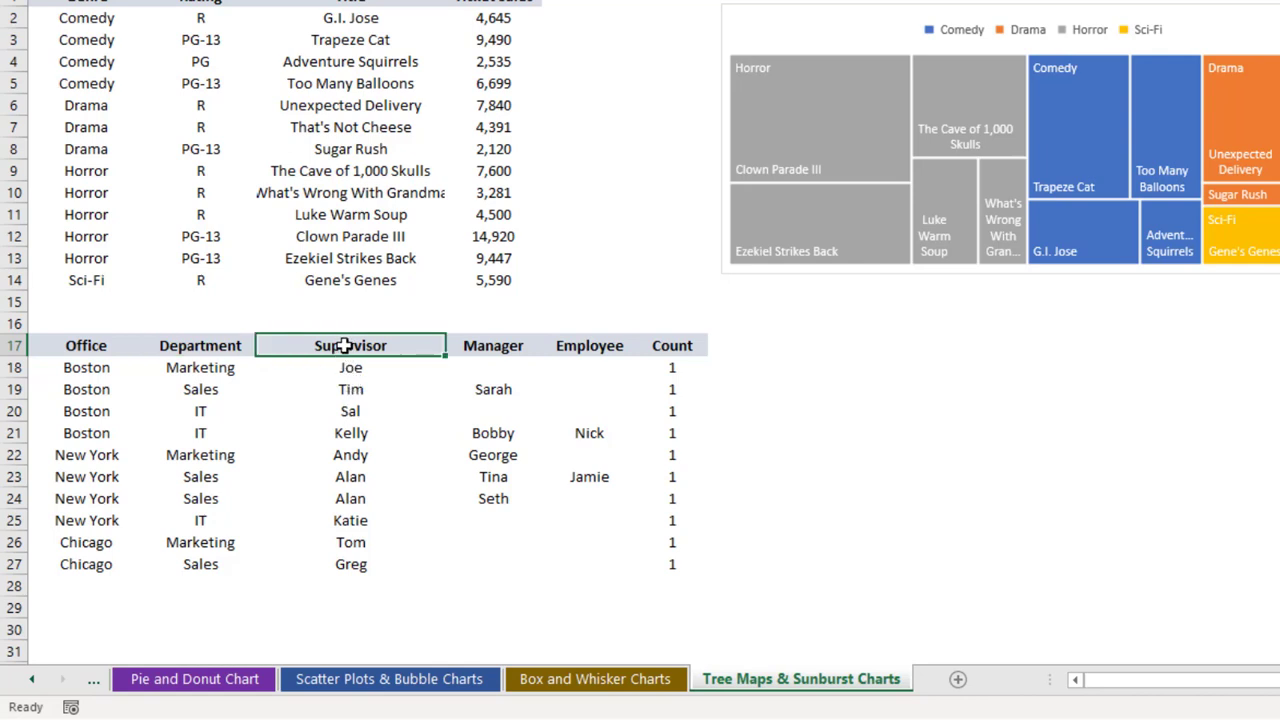
pyautogui.click(491, 346)
pyautogui.click(604, 346)
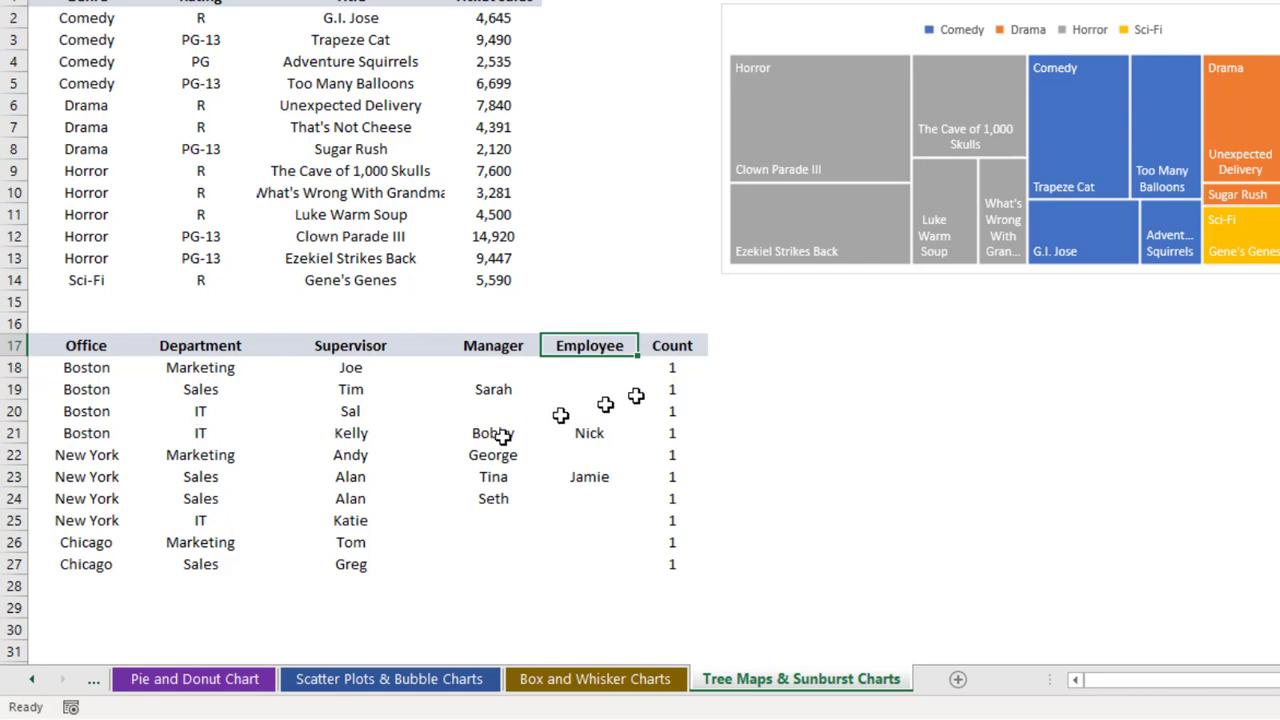
pyautogui.click(670, 346)
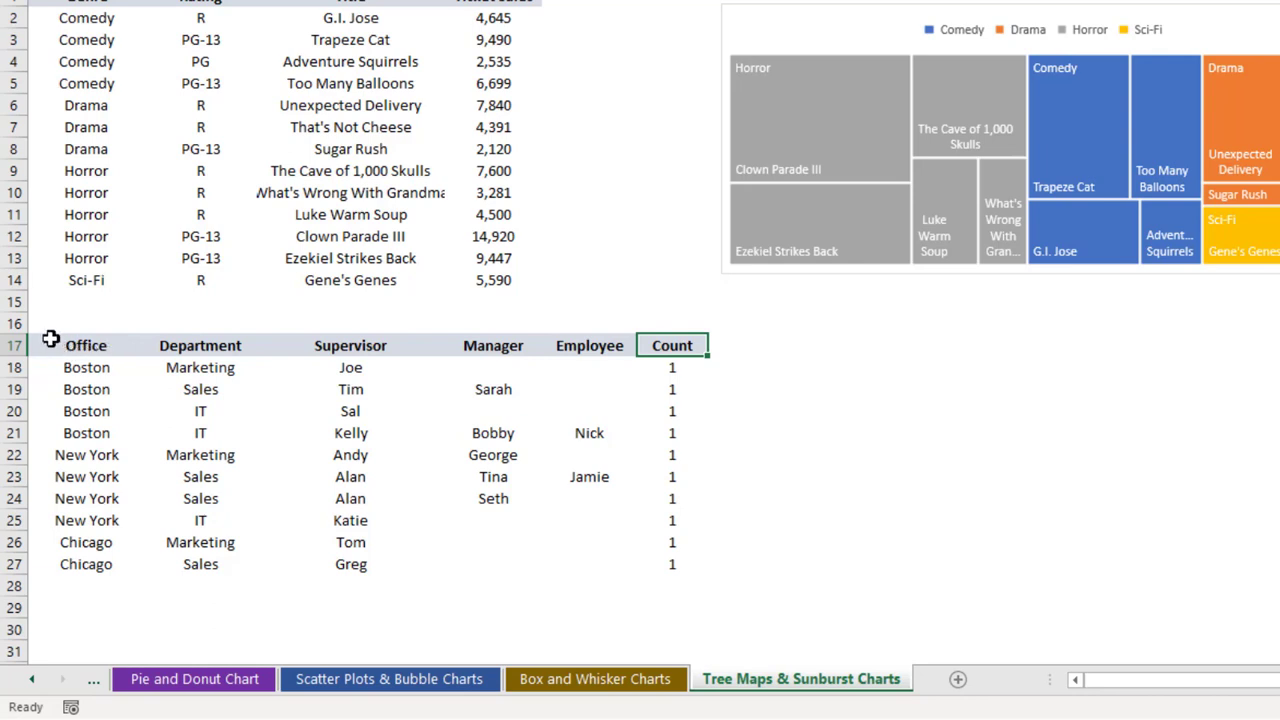
# Insert a Sunburst chart from the office hierarchy data in A17:F27 and remove its chart title
pyautogui.moveTo(50, 345); pyautogui.dragTo(657, 570)
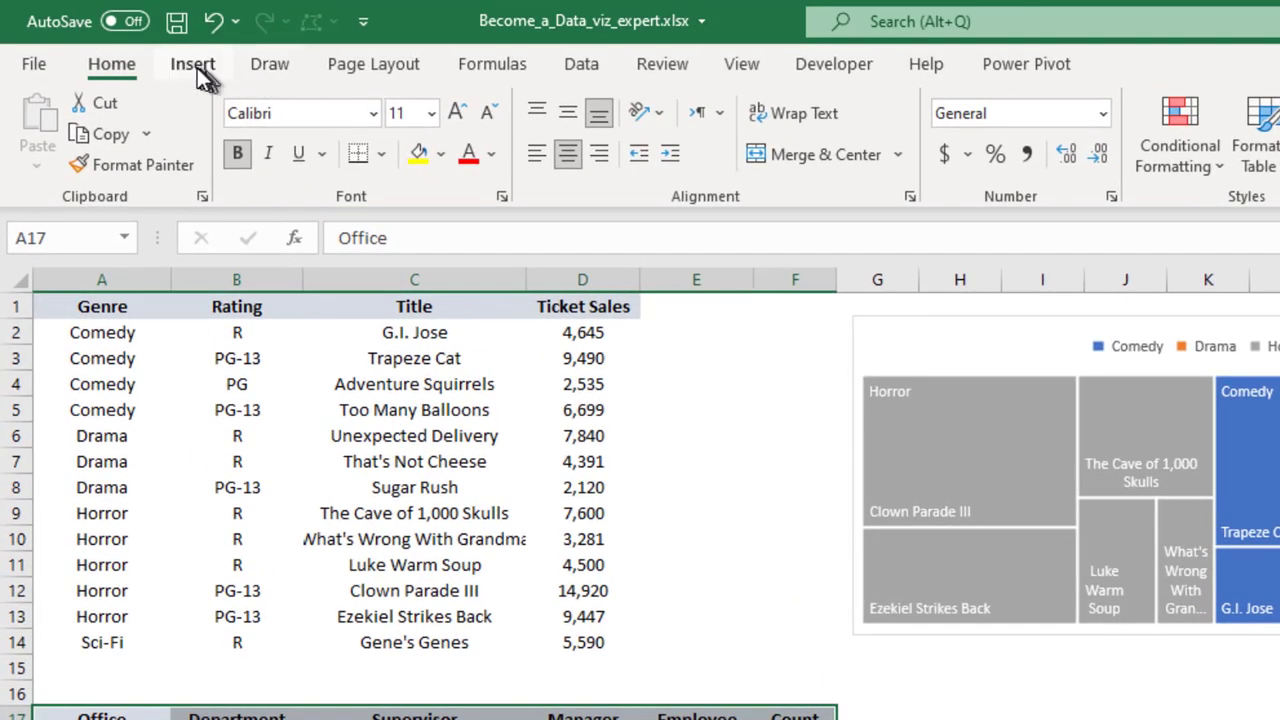
pyautogui.click(195, 68)
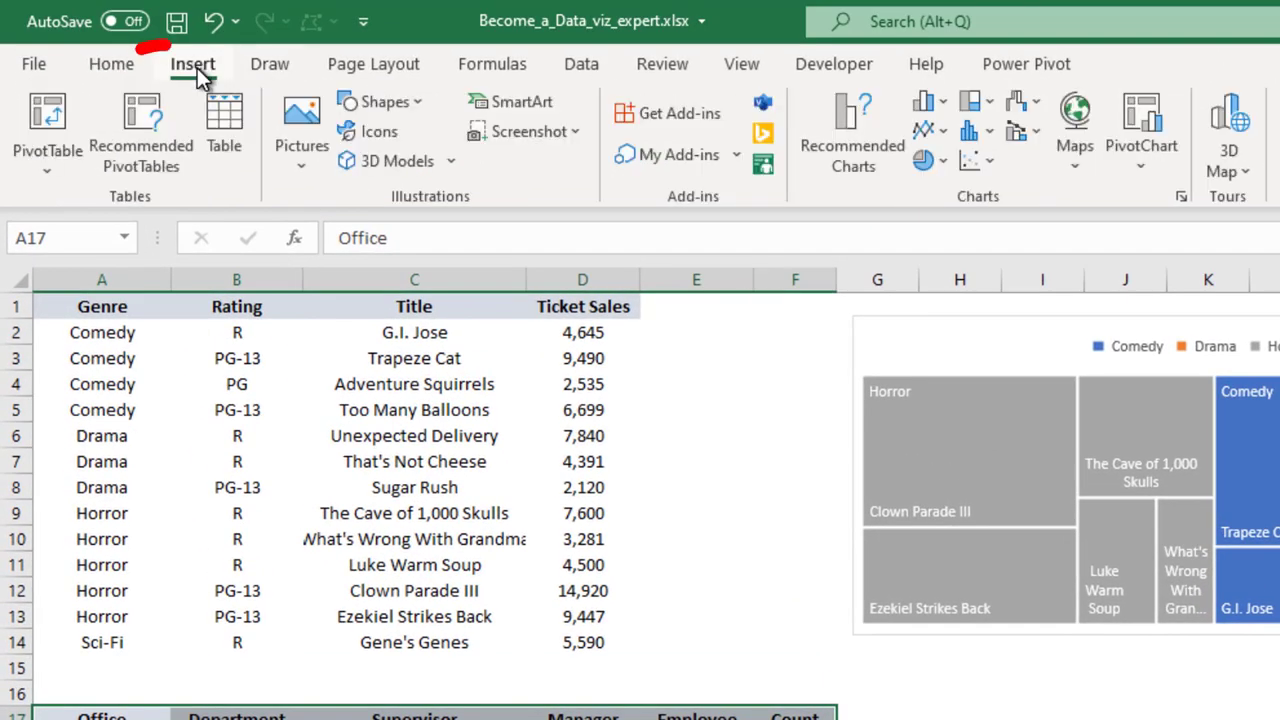
pyautogui.click(973, 101)
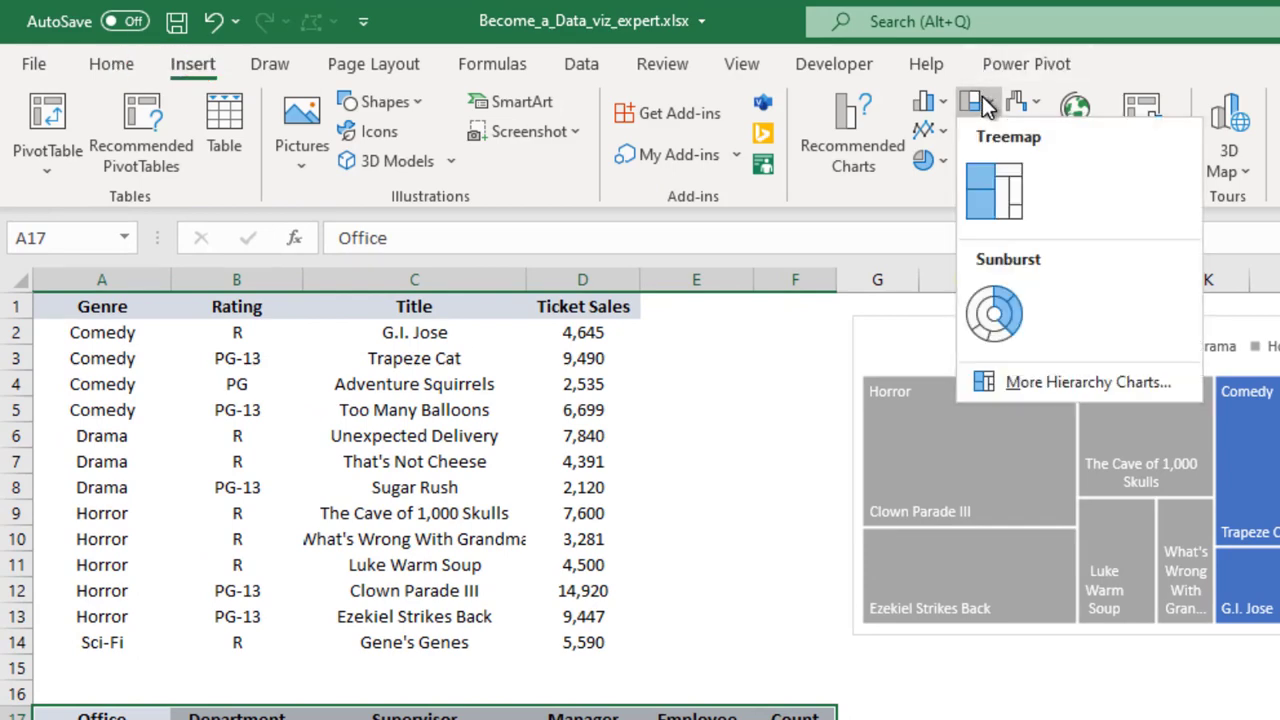
pyautogui.click(1008, 288)
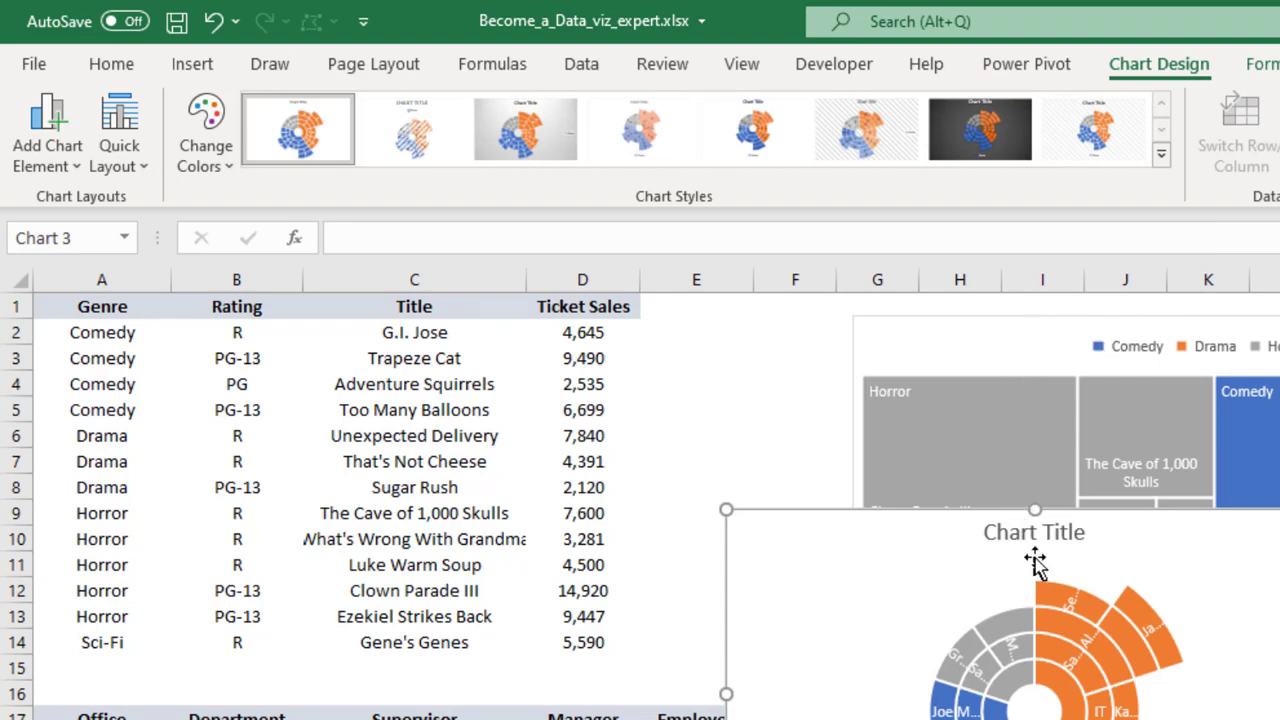
pyautogui.click(1022, 543)
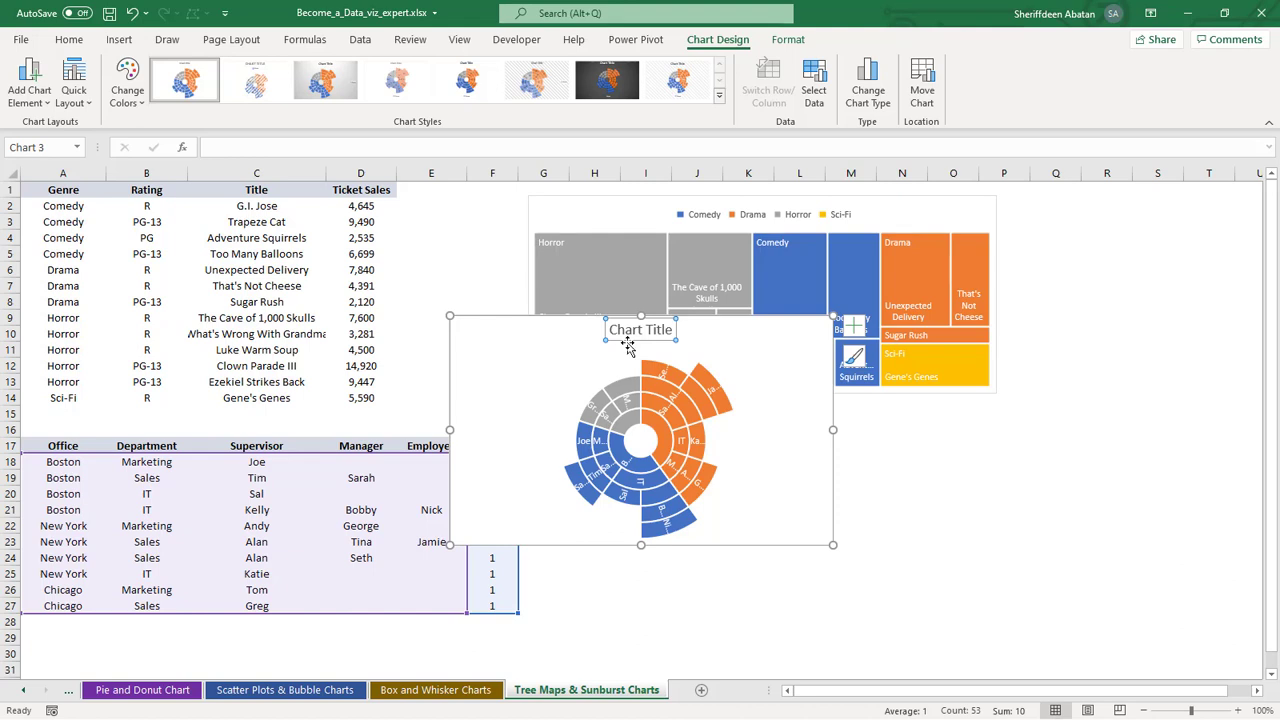
pyautogui.press('Delete')
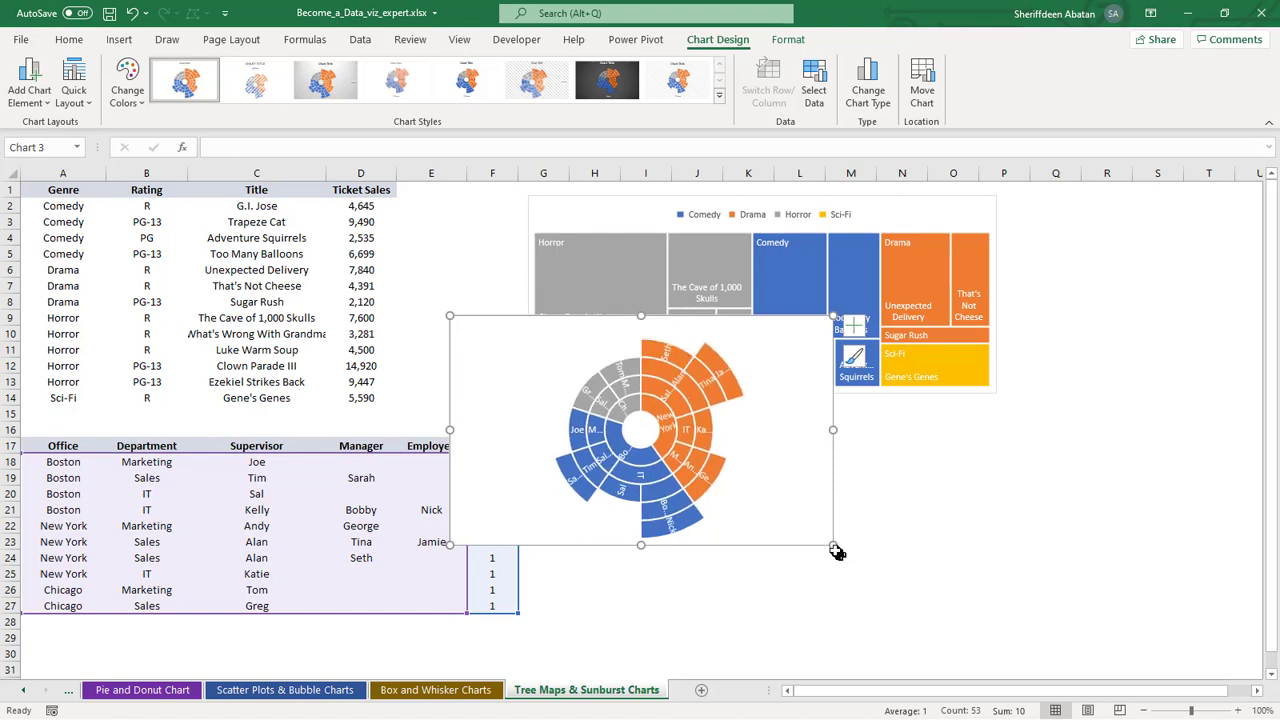
# Enlarge the sunburst chart to cover the sheet from about column C to column T so its labels are readable
pyautogui.moveTo(835, 547); pyautogui.dragTo(1100, 623)
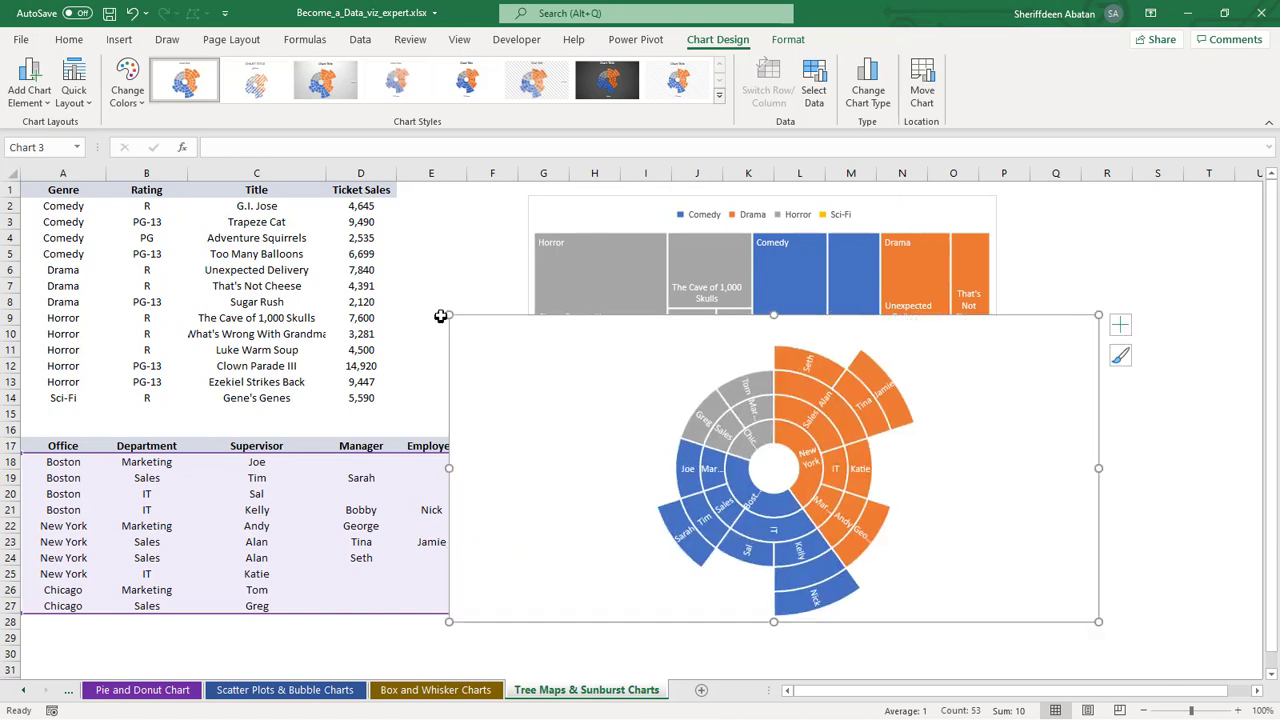
pyautogui.moveTo(450, 315); pyautogui.dragTo(316, 238)
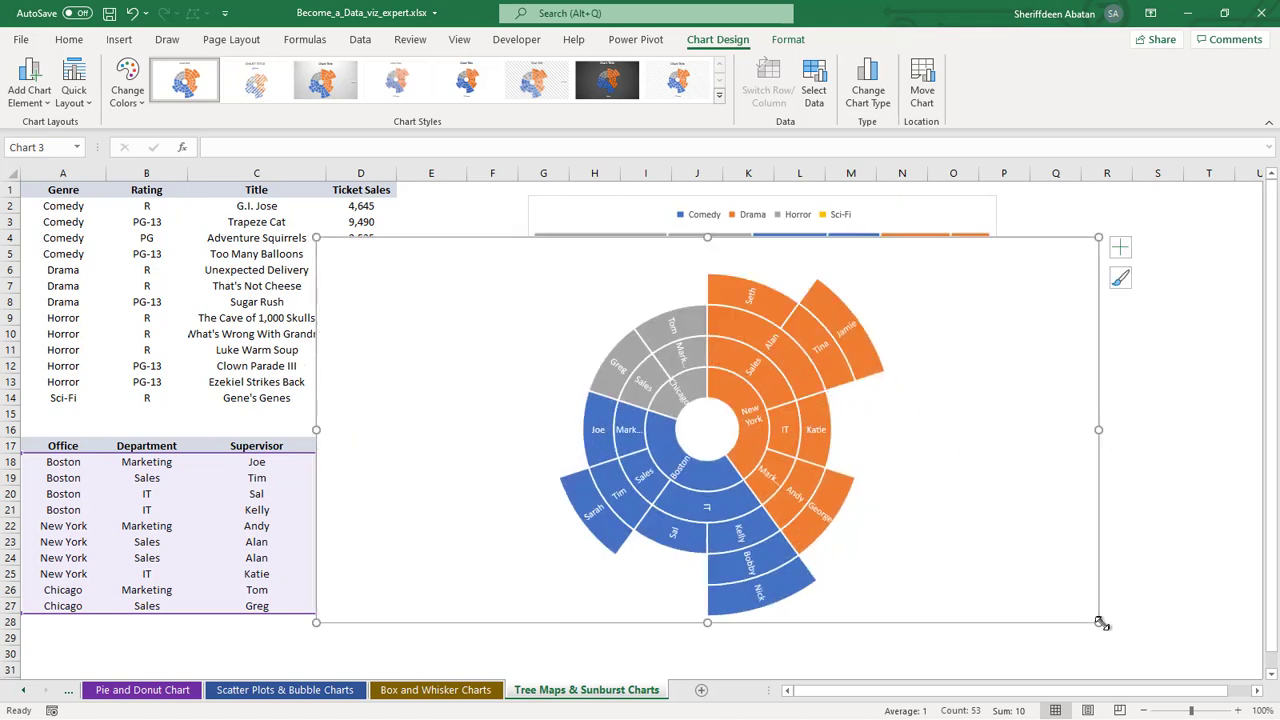
pyautogui.moveTo(1100, 624); pyautogui.dragTo(1191, 641)
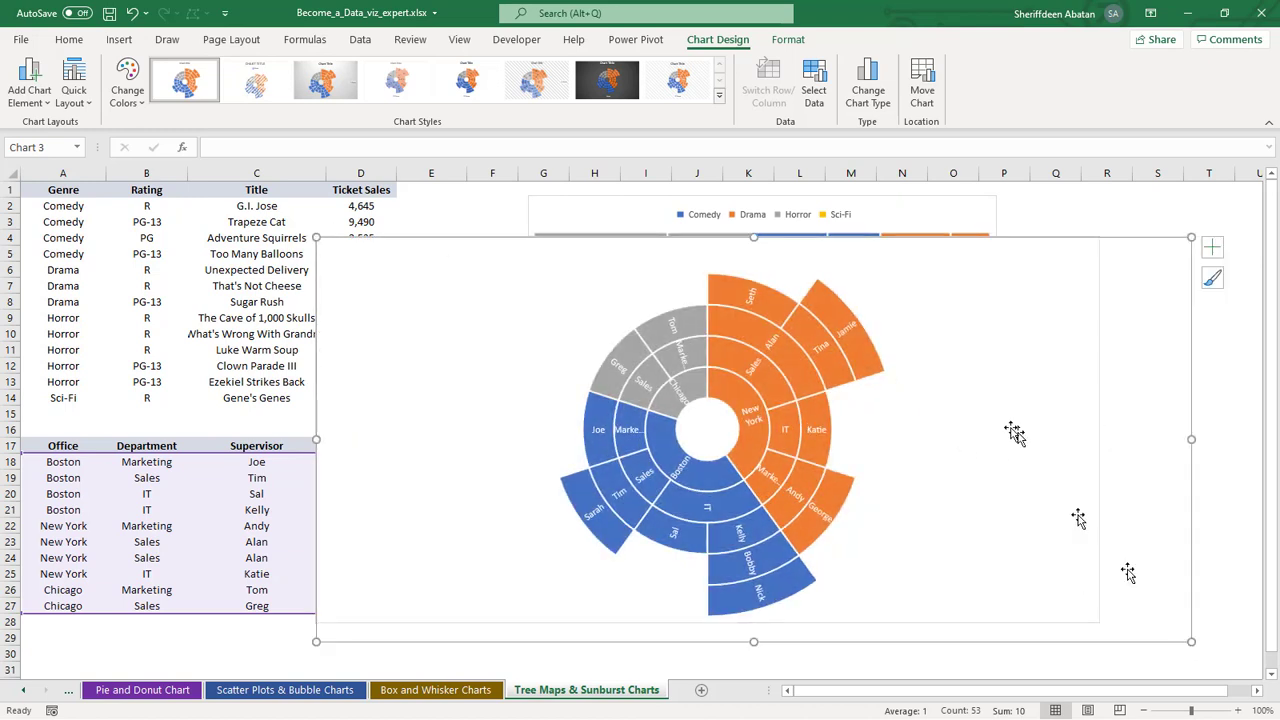
pyautogui.click(977, 260)
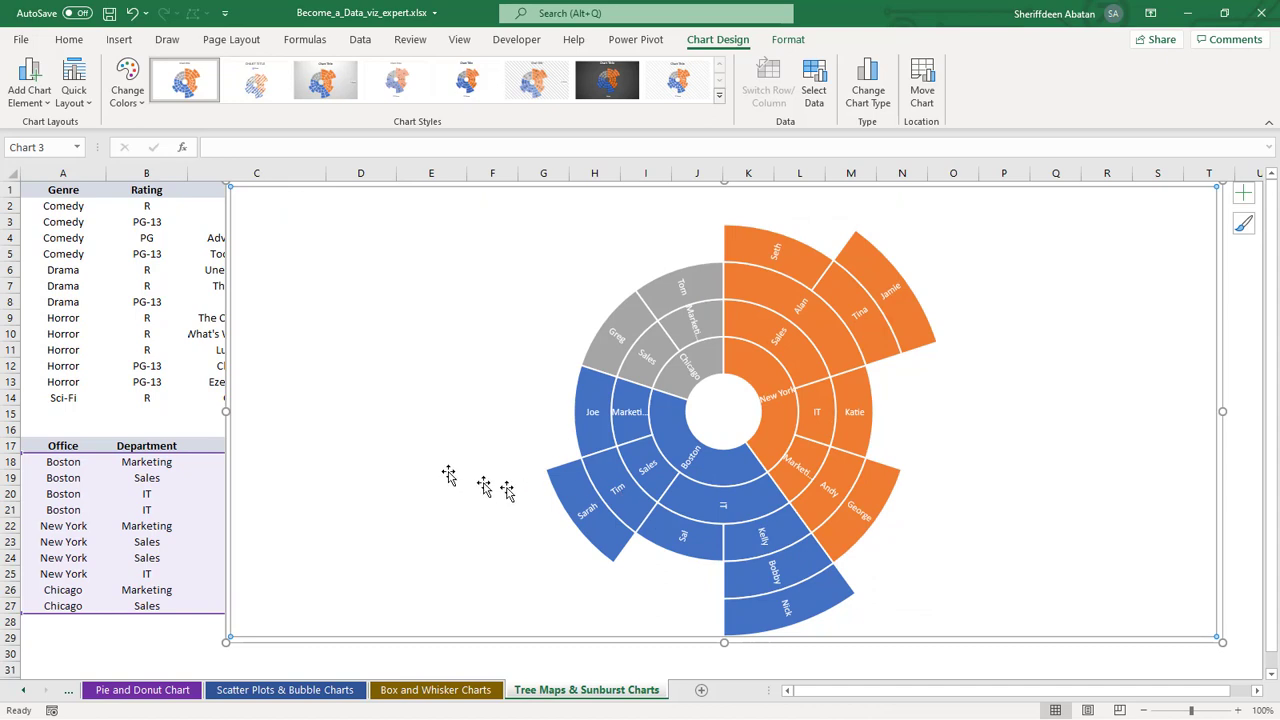
pyautogui.moveTo(229, 410); pyautogui.dragTo(277, 410)
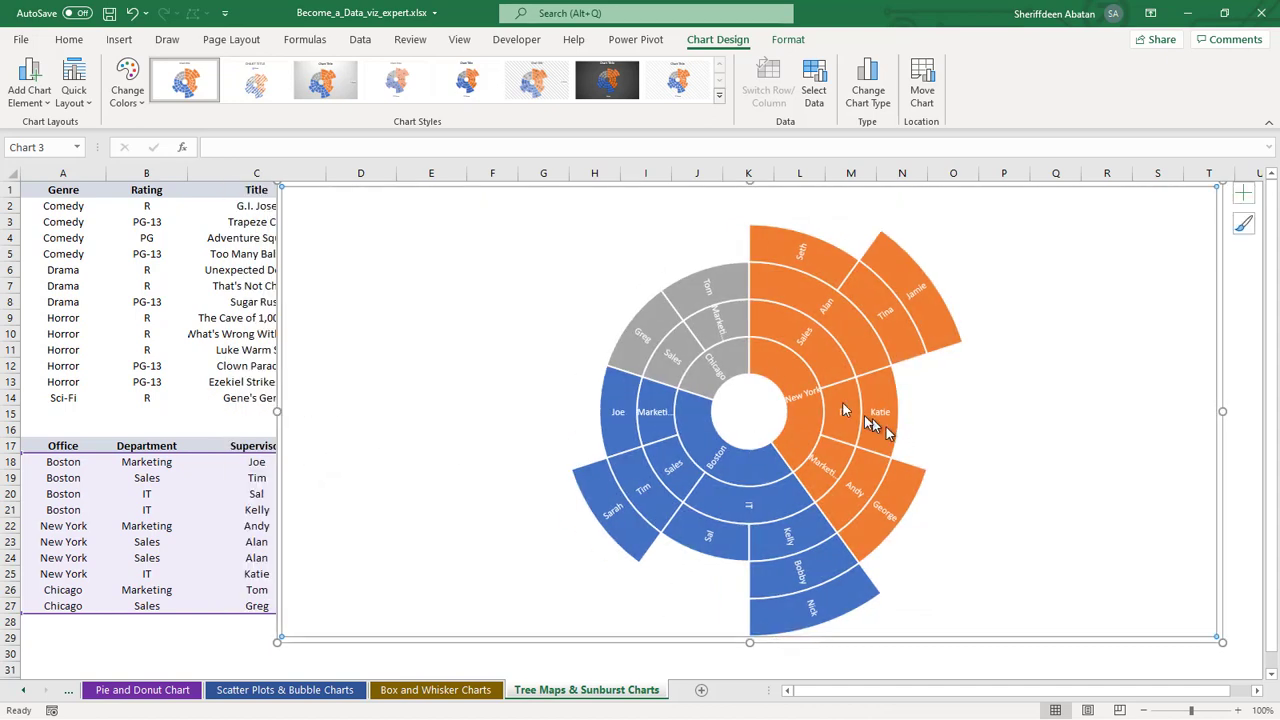
# Highlight the New York, Chicago and Boston branches of the sunburst in turn to examine each office's hierarchy
pyautogui.click(793, 393)
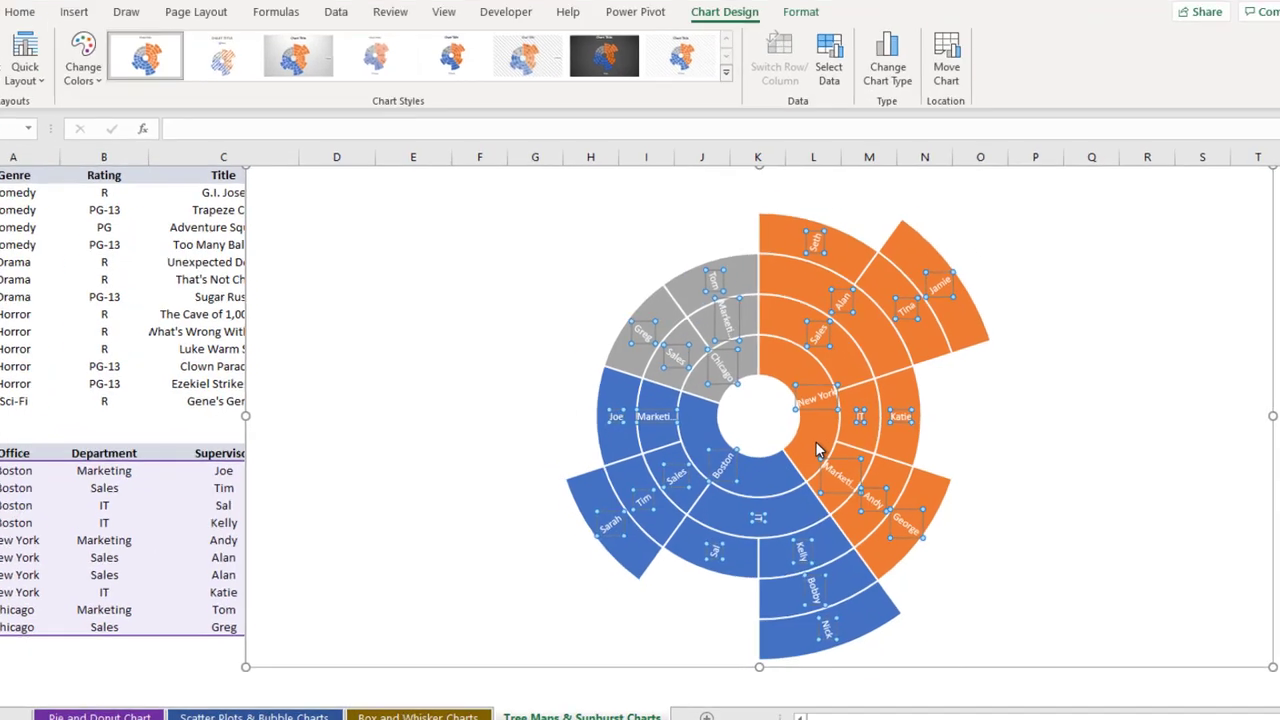
pyautogui.click(801, 418)
pyautogui.click(801, 418)
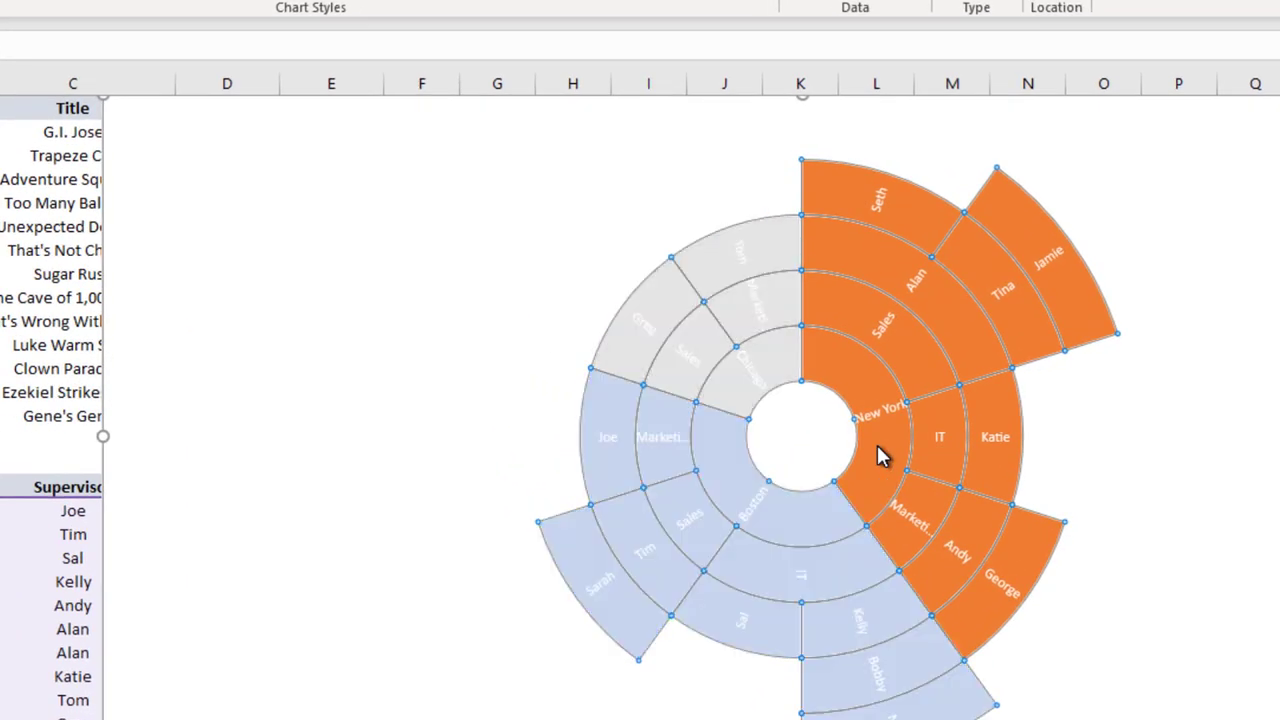
pyautogui.click(877, 446)
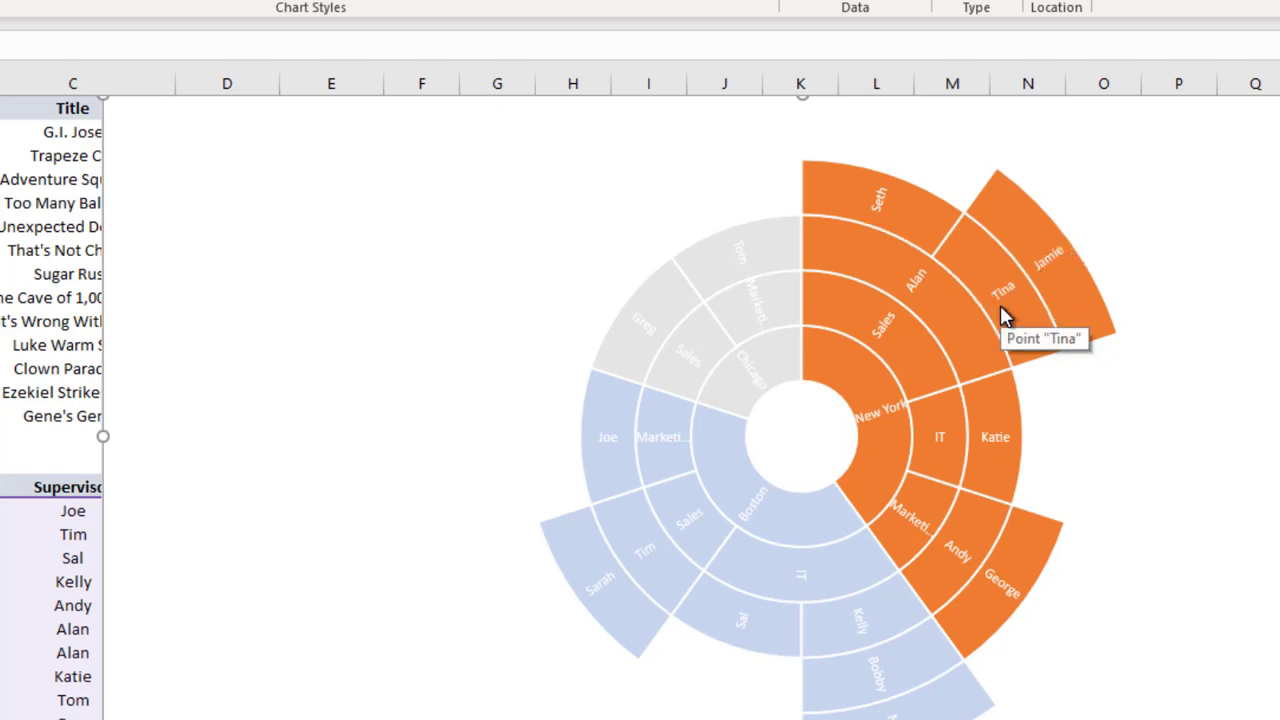
pyautogui.click(755, 375)
pyautogui.click(751, 418)
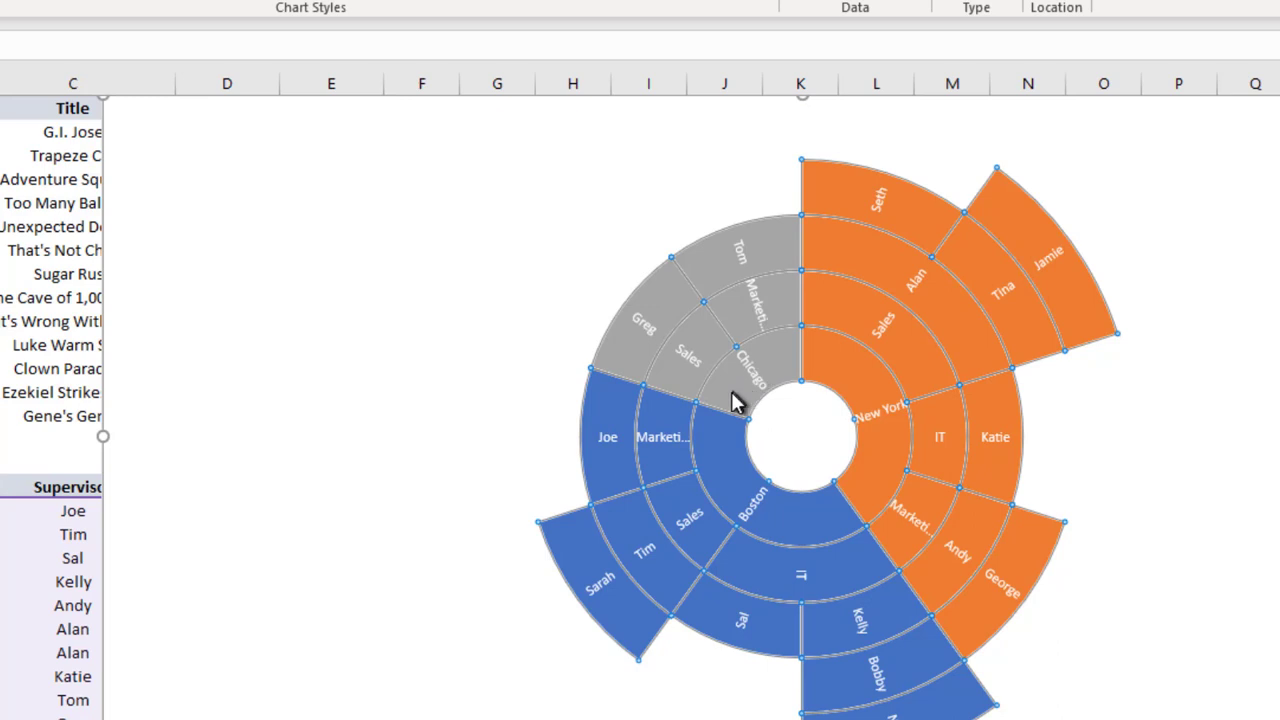
pyautogui.click(734, 400)
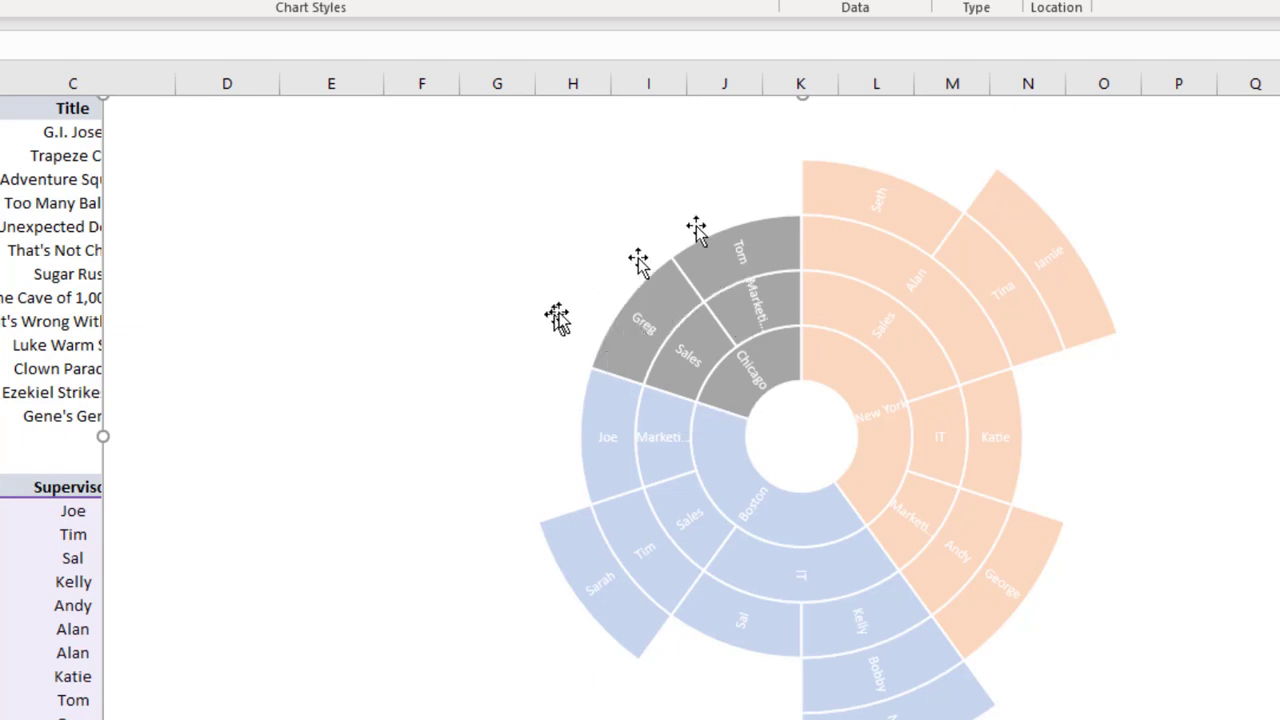
pyautogui.click(733, 507)
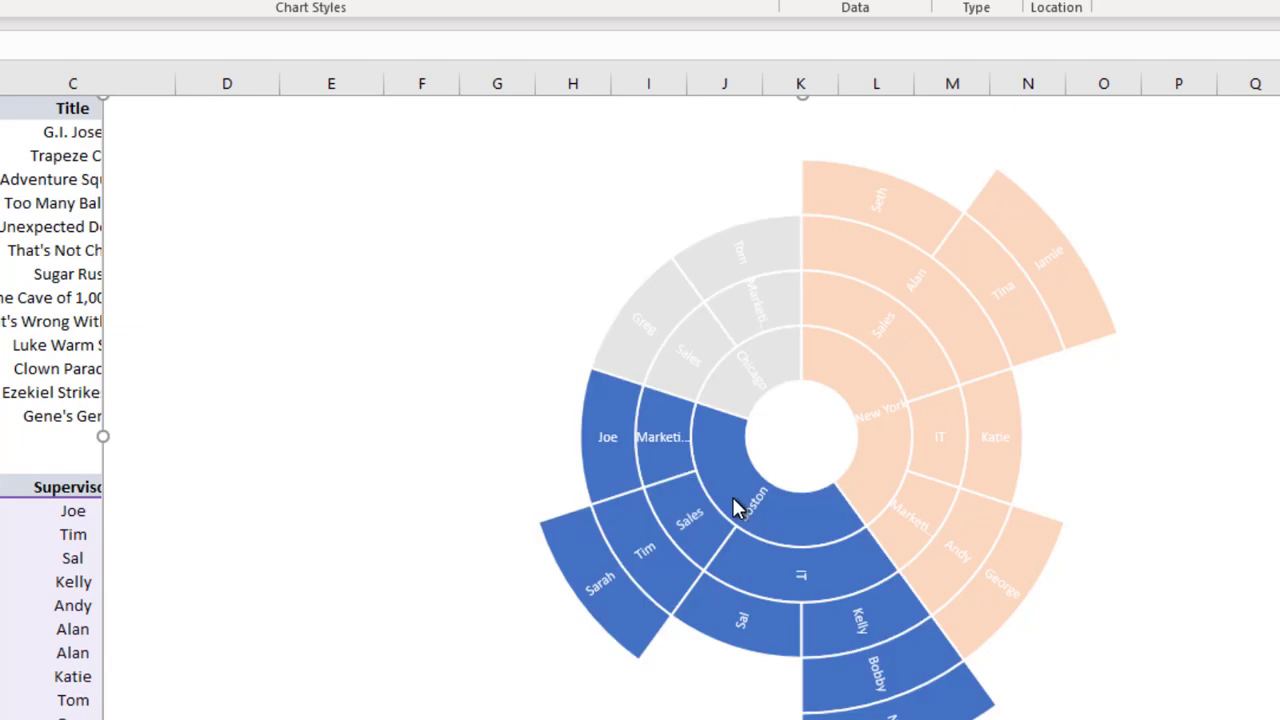
# Shrink the sunburst chart and position it clear of both tables, spanning about columns J to T and rows 4 to 27
pyautogui.click(80, 451)
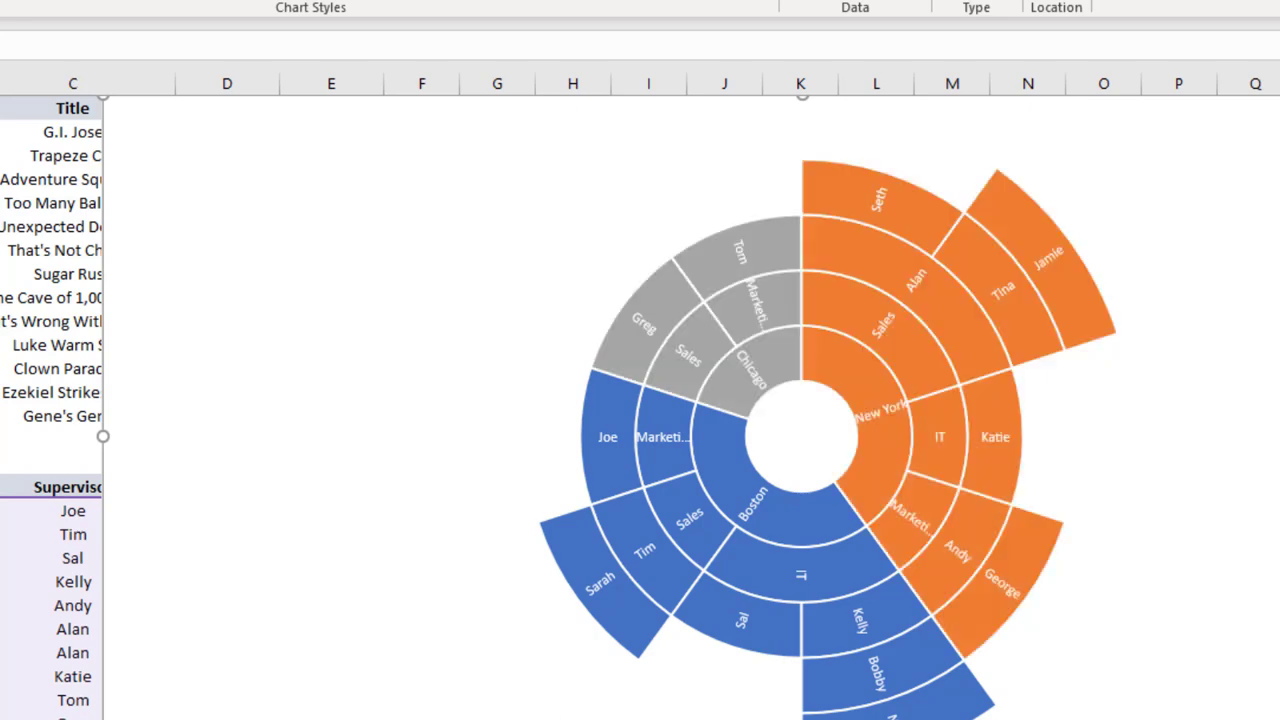
pyautogui.click(115, 445)
pyautogui.moveTo(104, 436); pyautogui.dragTo(573, 448)
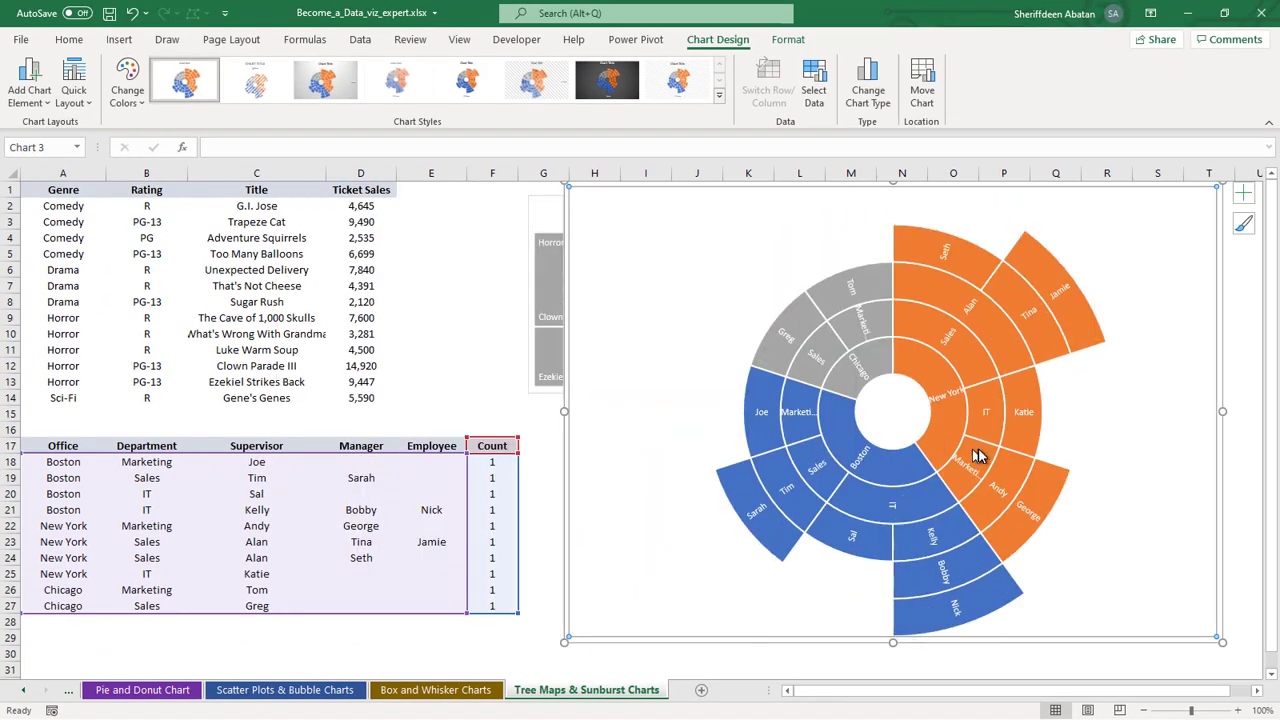
pyautogui.moveTo(1223, 643); pyautogui.dragTo(1089, 570)
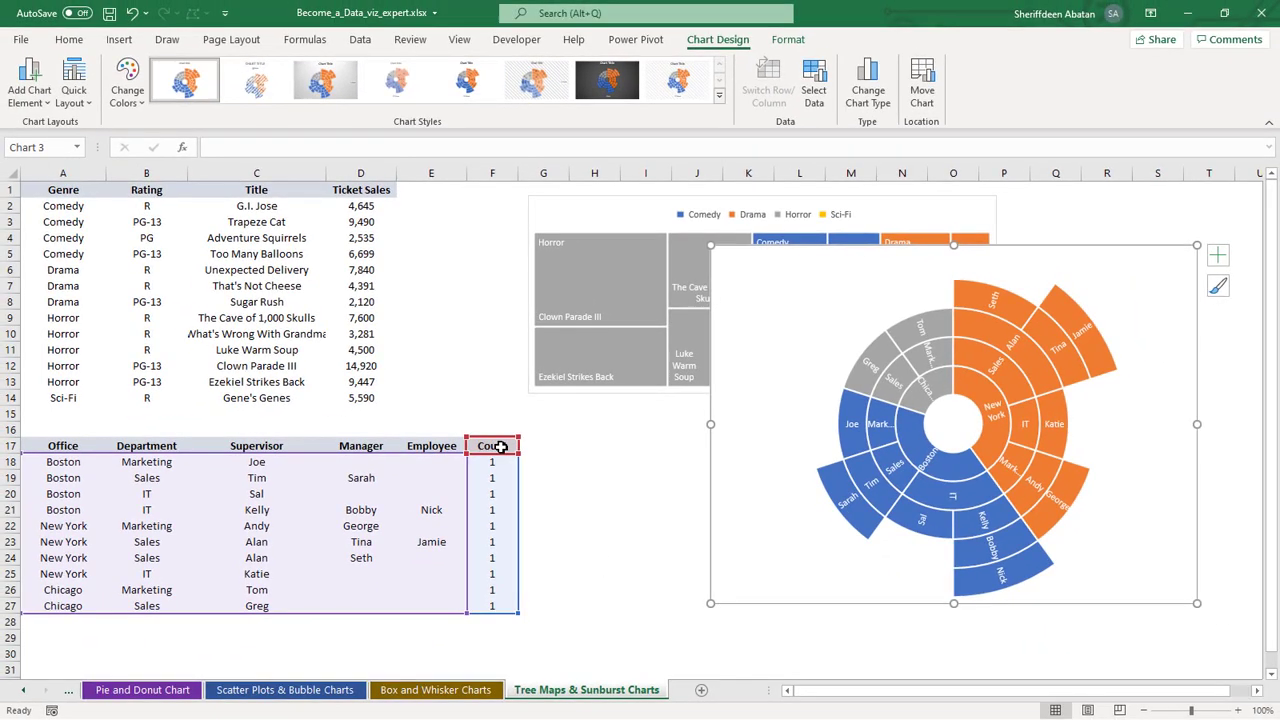